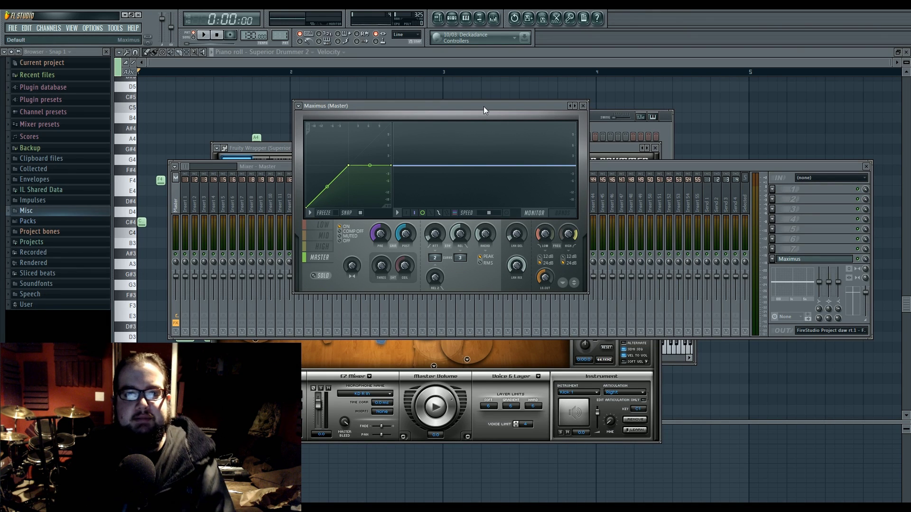
Step: Reposition the Maximus window and view the high band's settings, then return to the master band
left_click_drag(483, 108, 457, 146)
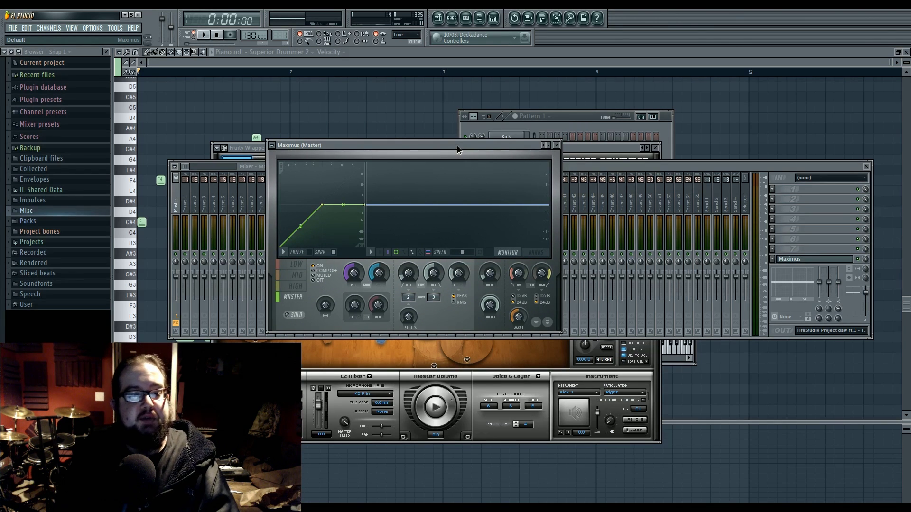
left_click_drag(457, 146, 468, 129)
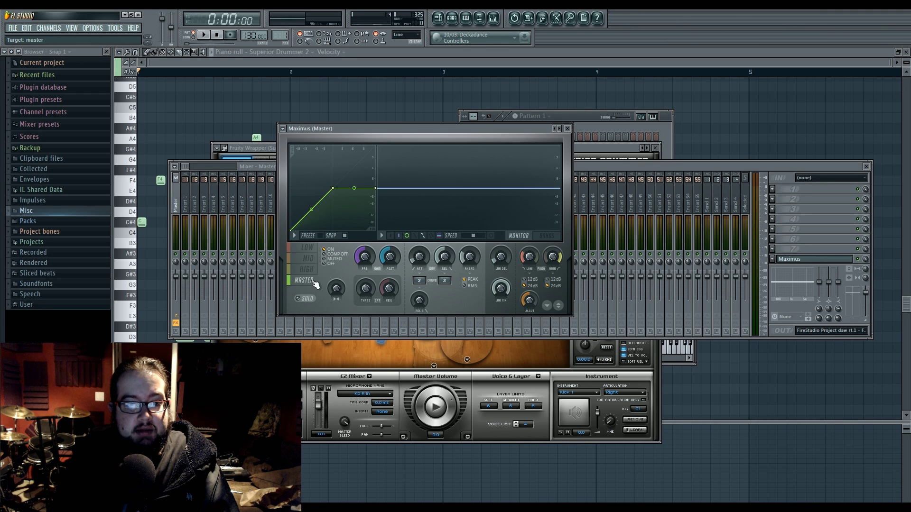
mouse_move(313, 281)
left_mouse_down()
mouse_move(308, 258)
mouse_move(308, 275)
left_mouse_up()
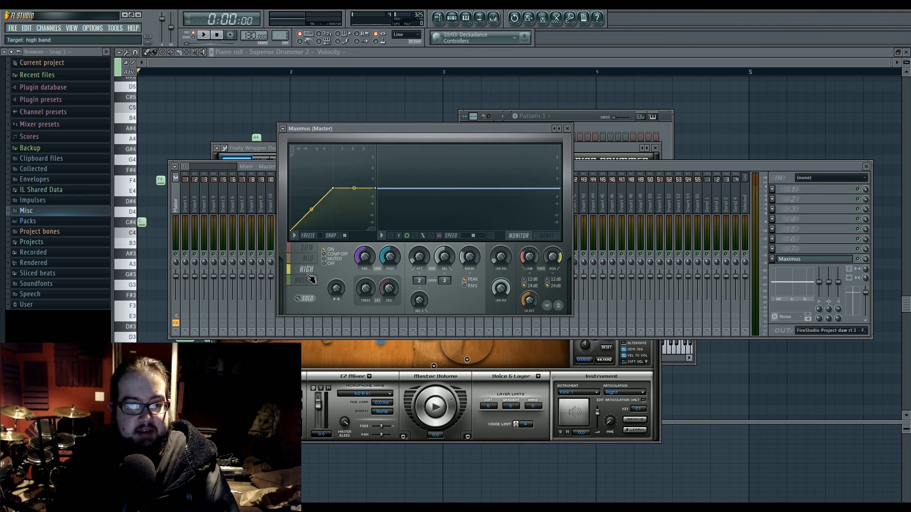
left_click(310, 278)
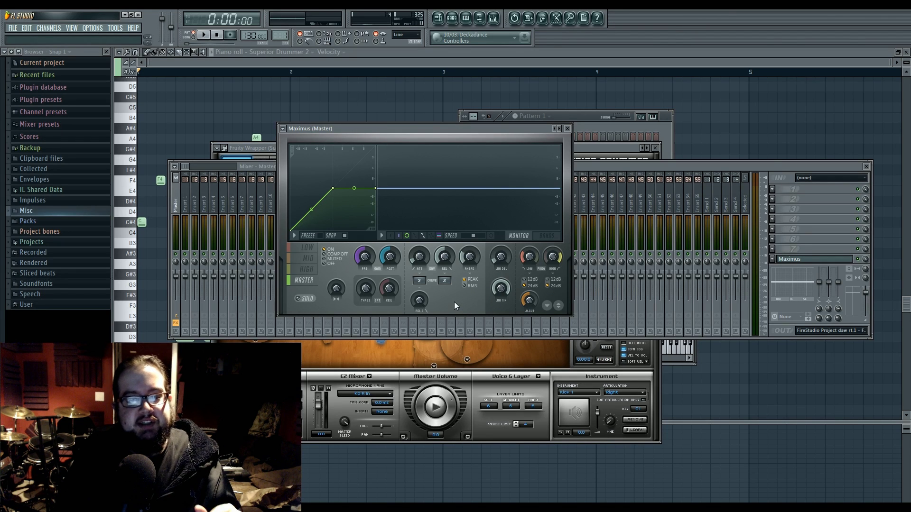
Step: Play a moment of the drum pattern with Superior Drummer in front, stop it, and bring Maximus back to the front
left_click(252, 148)
key("space")
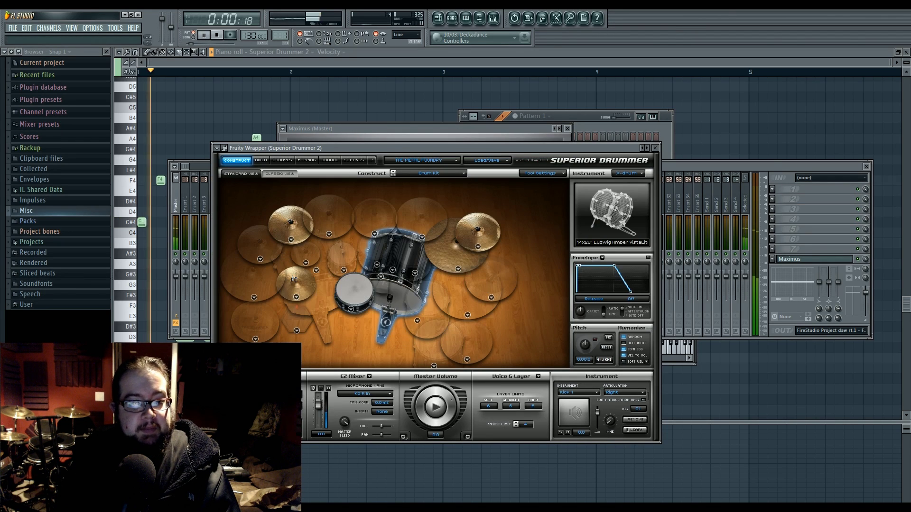
key("space")
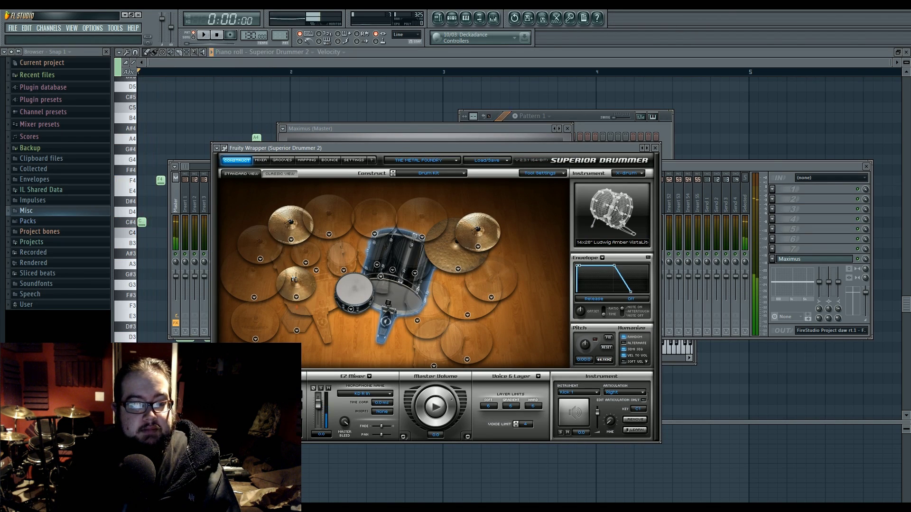
left_click(384, 130)
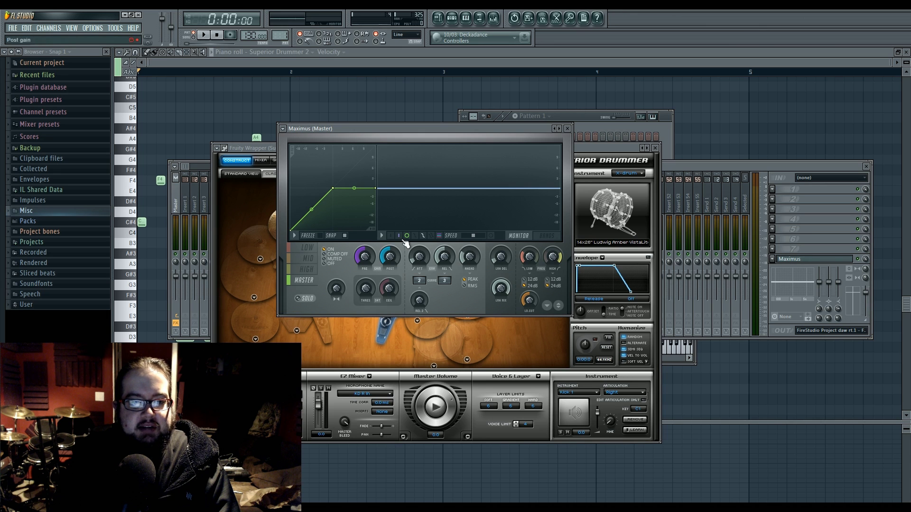
Step: Raise the master band's pre gain in stages while playing the drum pattern, then stop playback
left_click_drag(364, 257, 364, 257)
key("space")
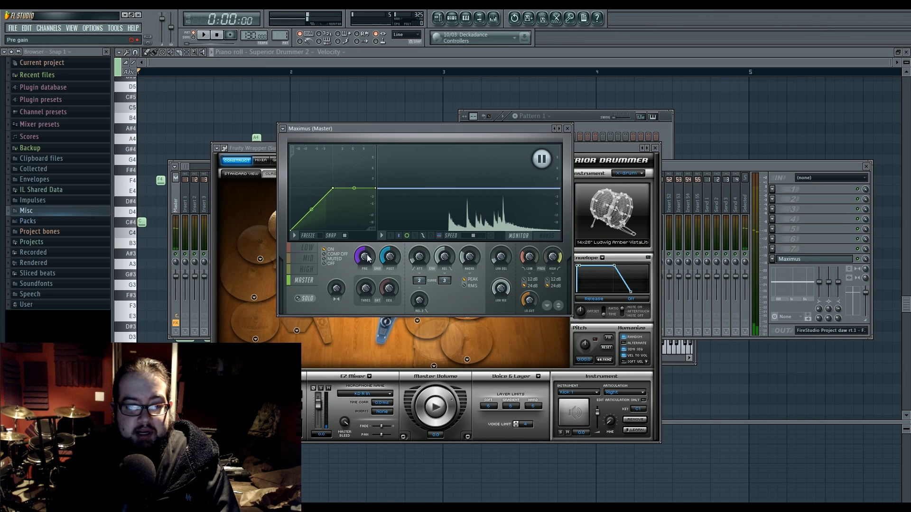
left_click_drag(368, 258, 368, 238)
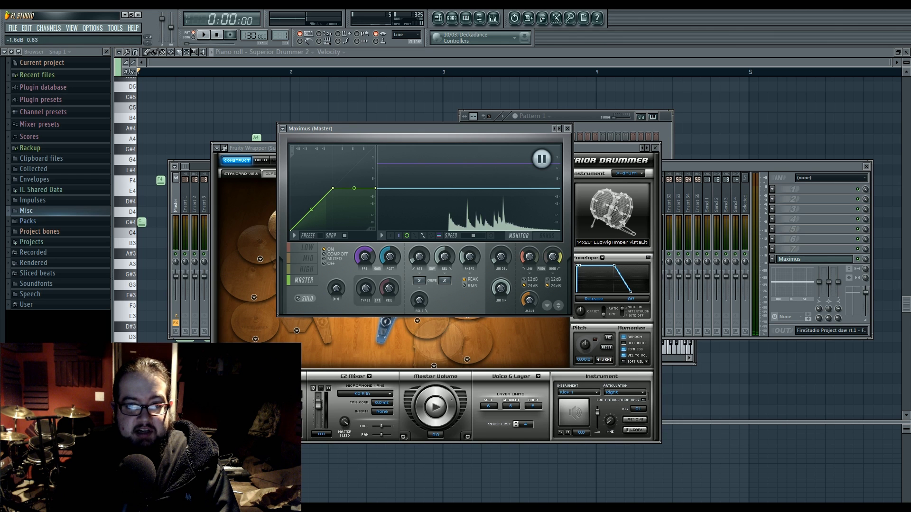
key("space")
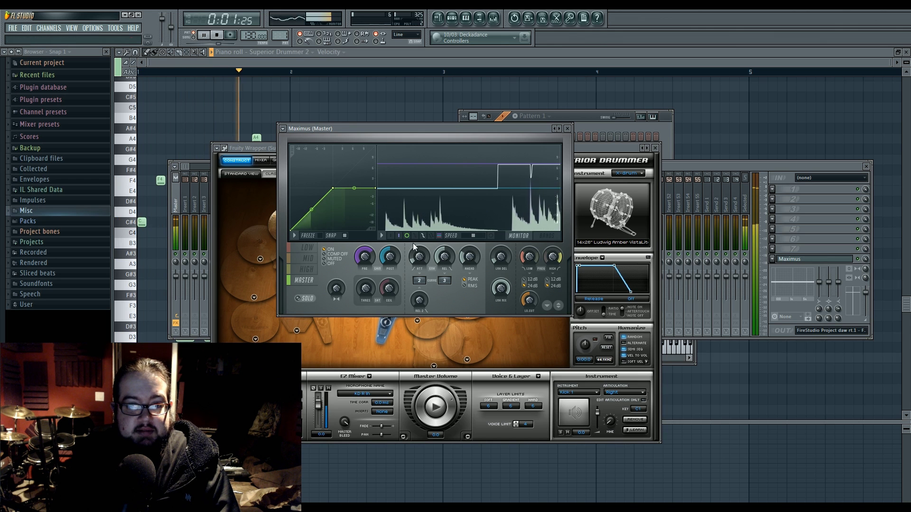
left_click_drag(364, 265, 364, 260)
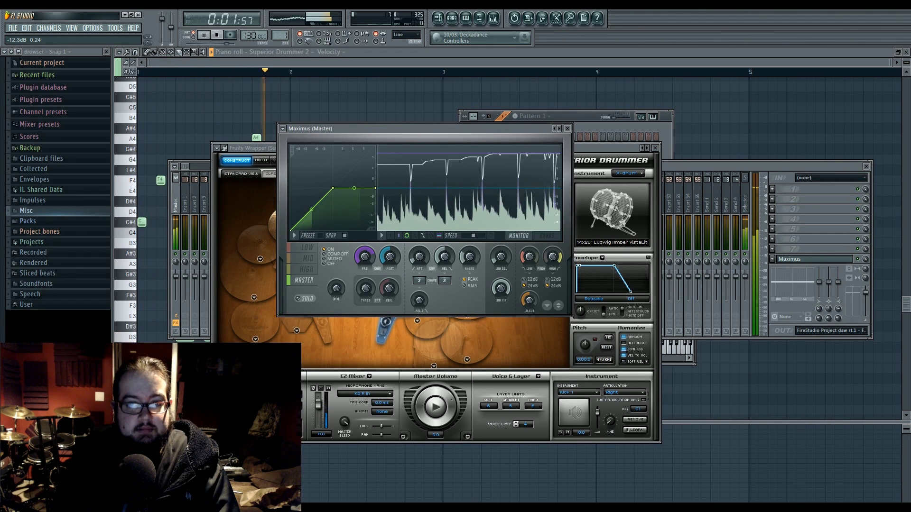
key("space")
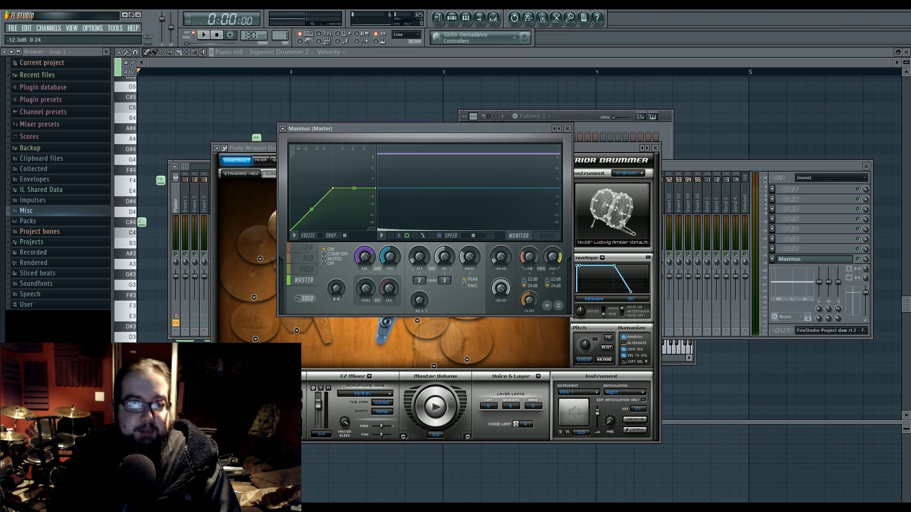
left_click(442, 260)
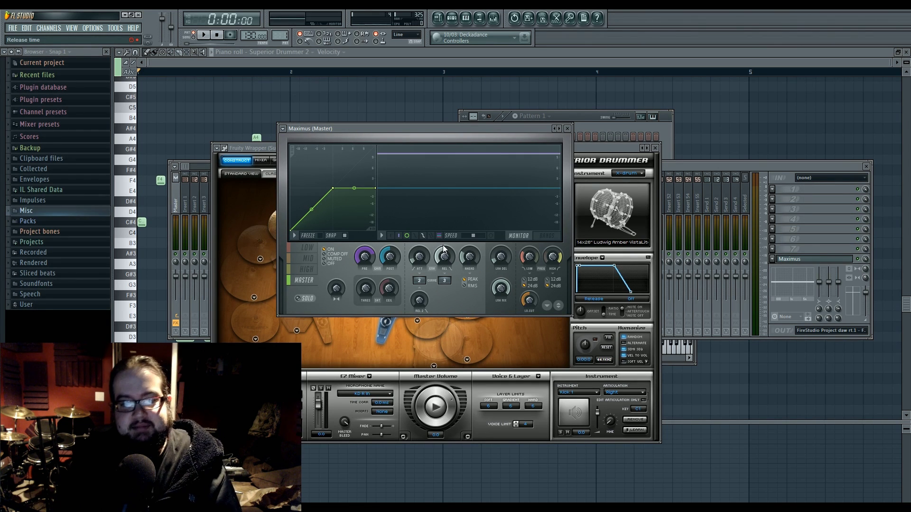
Step: Look through the low, mid and high band settings in Maximus, ending on the low band
left_click(314, 249)
left_click(313, 258)
left_click(311, 268)
left_click(312, 259)
left_click(311, 249)
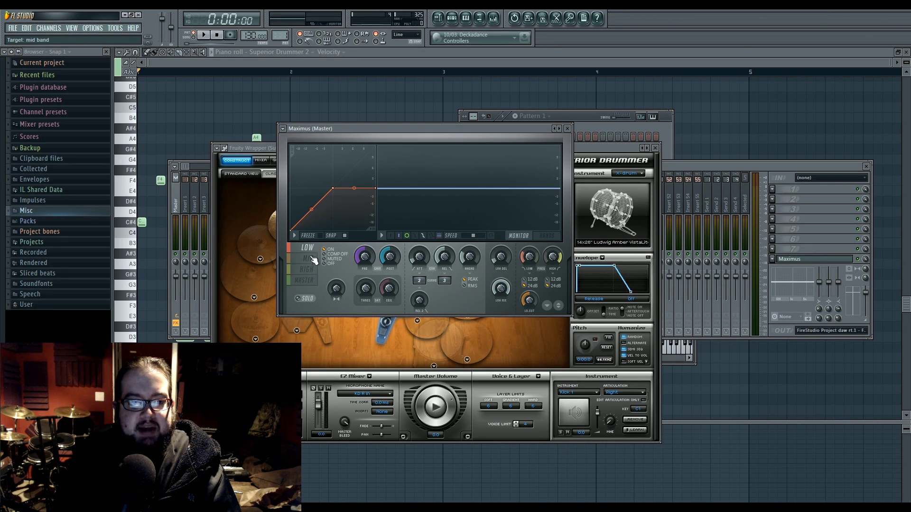
left_click(311, 258)
left_click(311, 268)
left_click(307, 247)
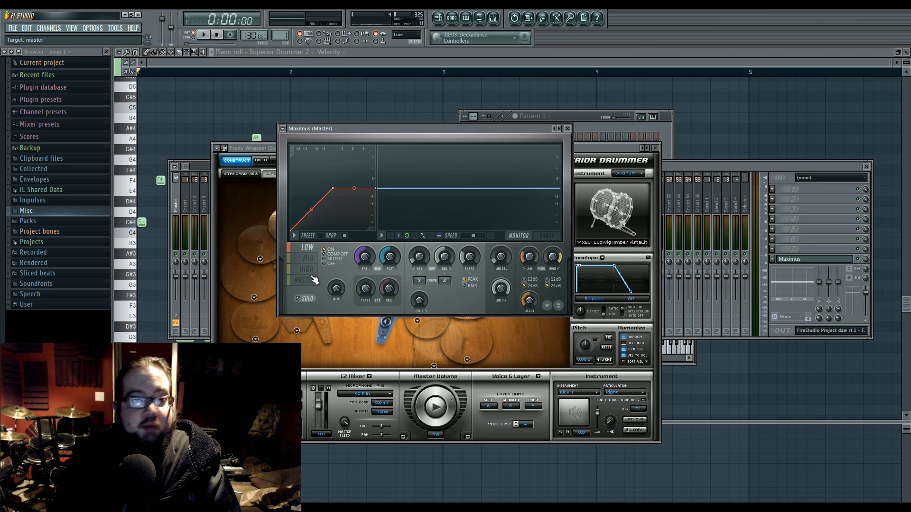
Step: Switch Maximus to the bands display, try out the low and high crossover frequencies, and show the output spectrogram
left_click(547, 235)
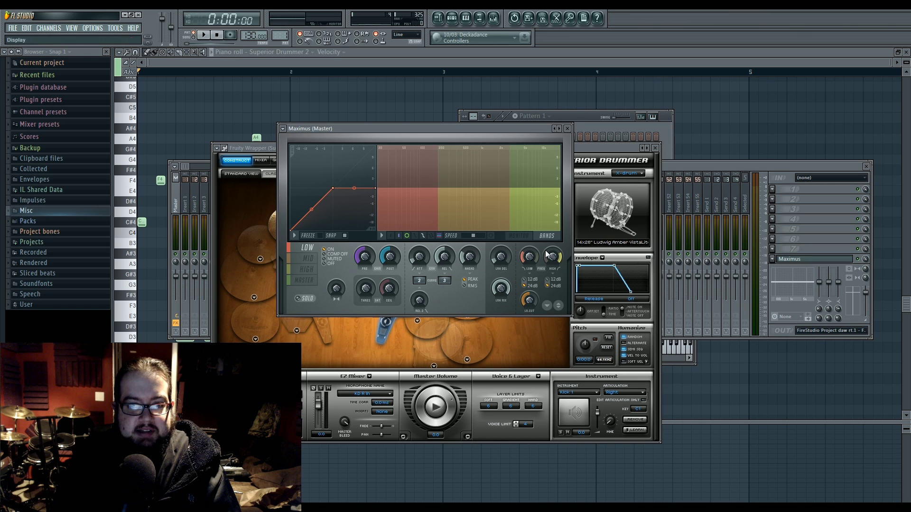
left_click_drag(437, 185, 422, 185)
left_click_drag(524, 256, 524, 247)
left_click_drag(552, 256, 553, 257)
mouse_move(520, 254)
left_mouse_down()
mouse_move(518, 243)
mouse_move(524, 266)
left_mouse_up()
left_click(495, 238)
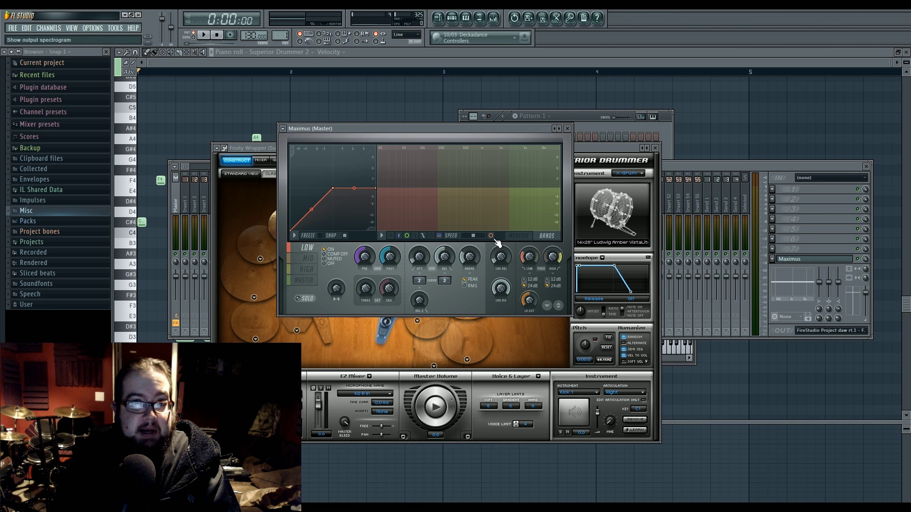
Step: Play the drum pattern against the spectrogram and lower the low and high crossover frequencies
key("space")
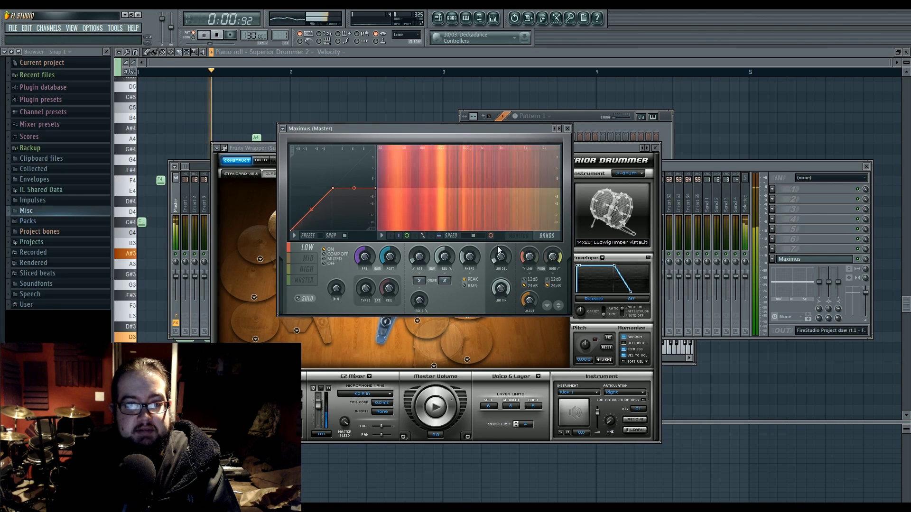
key("space")
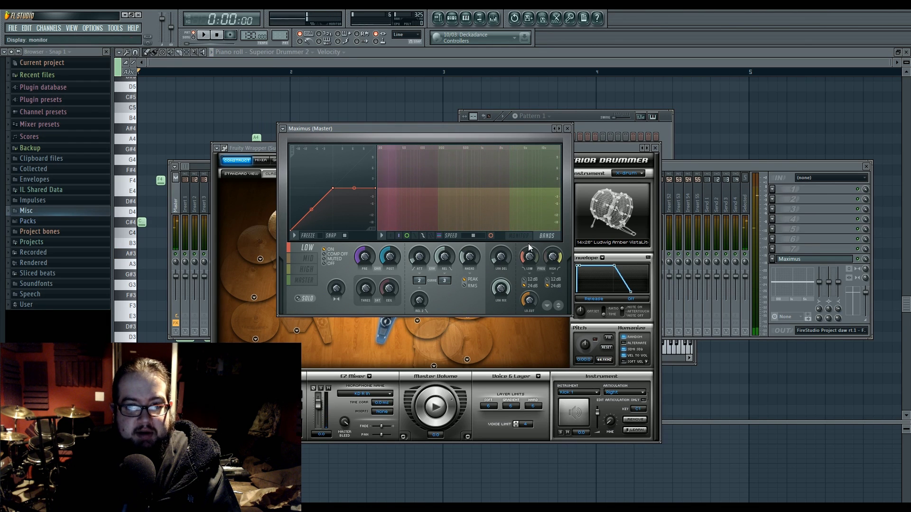
left_click_drag(530, 247, 527, 257)
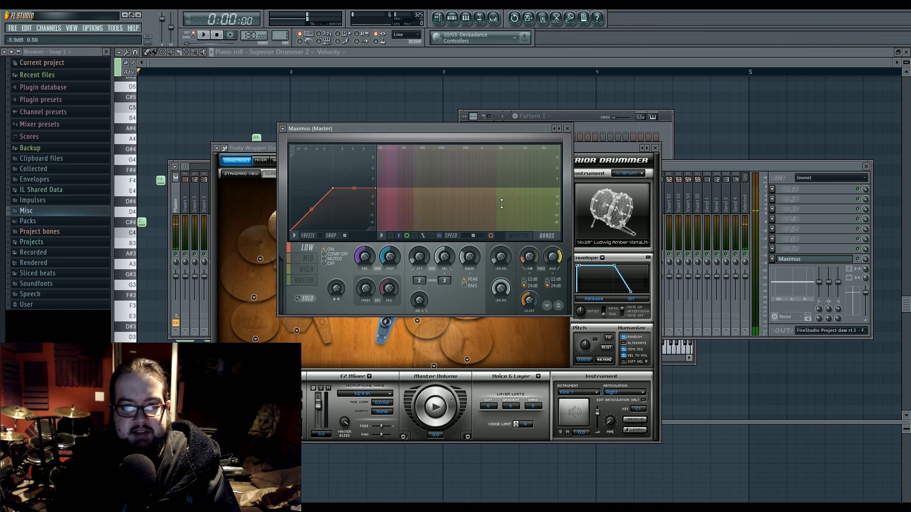
key("space")
key("space")
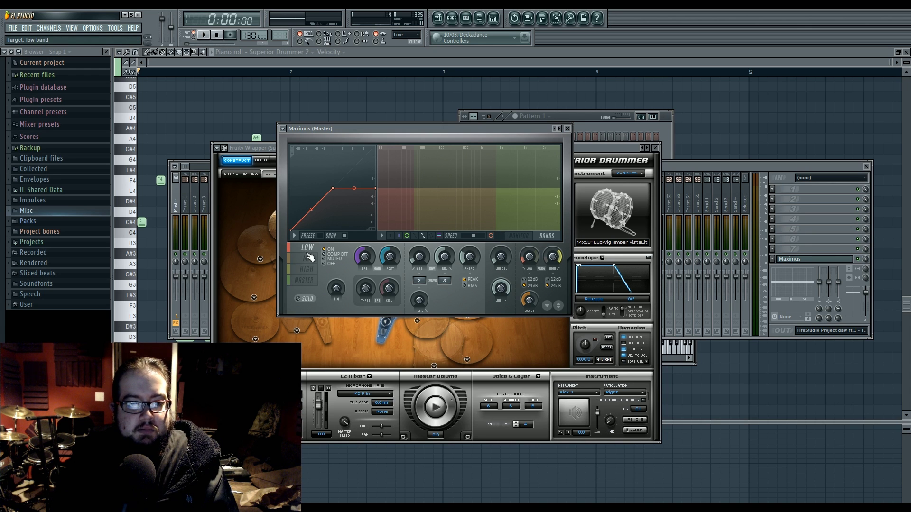
Step: Switch Maximus back to the monitor display and play the drum pattern on the low, mid and high bands in turn
left_click(517, 235)
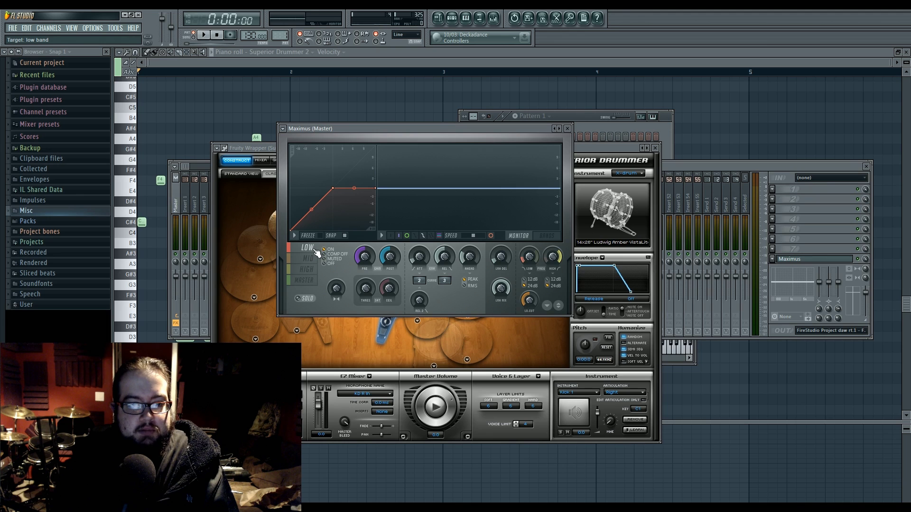
key("space")
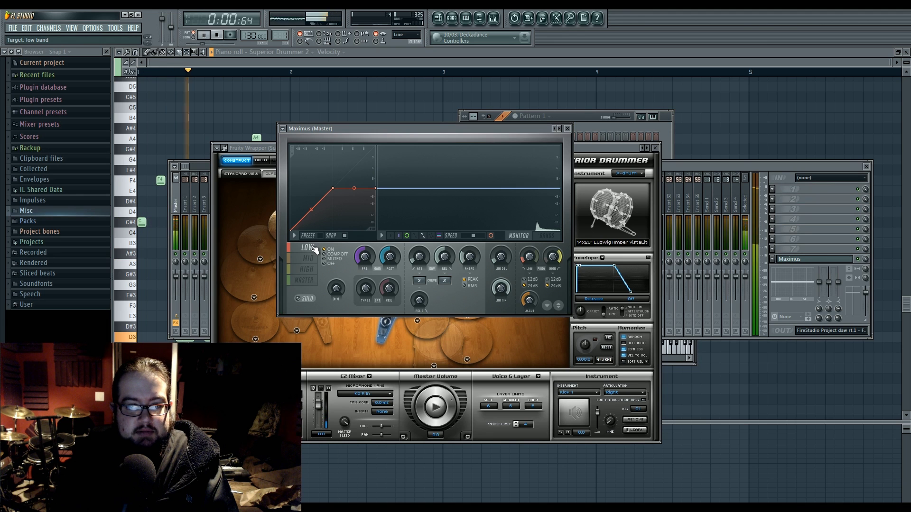
key("space")
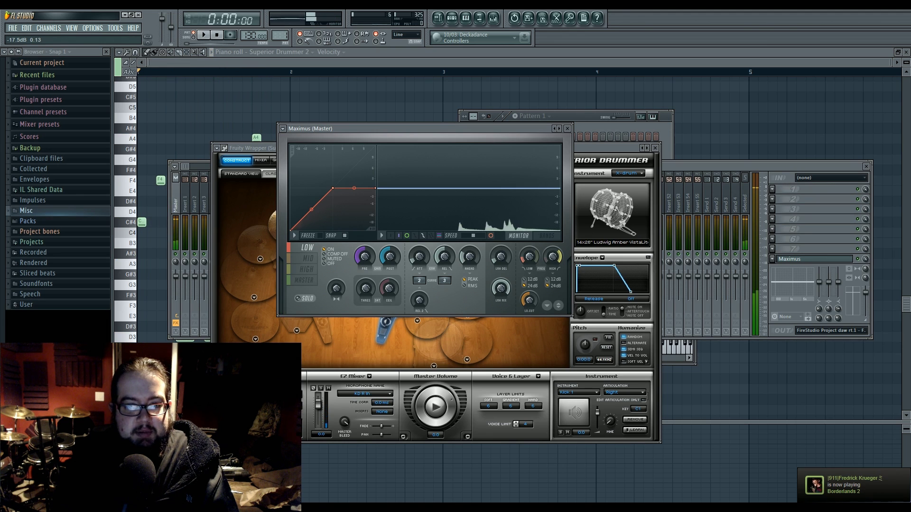
left_click(308, 259)
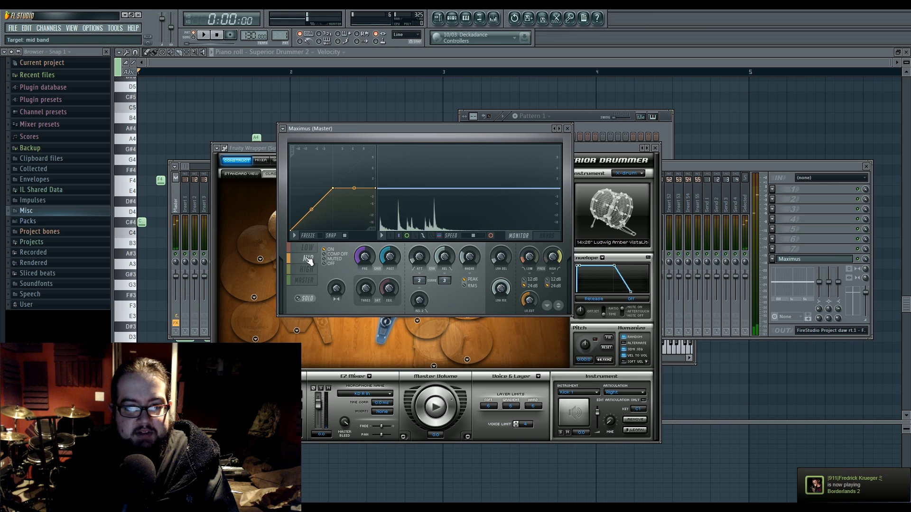
key("space")
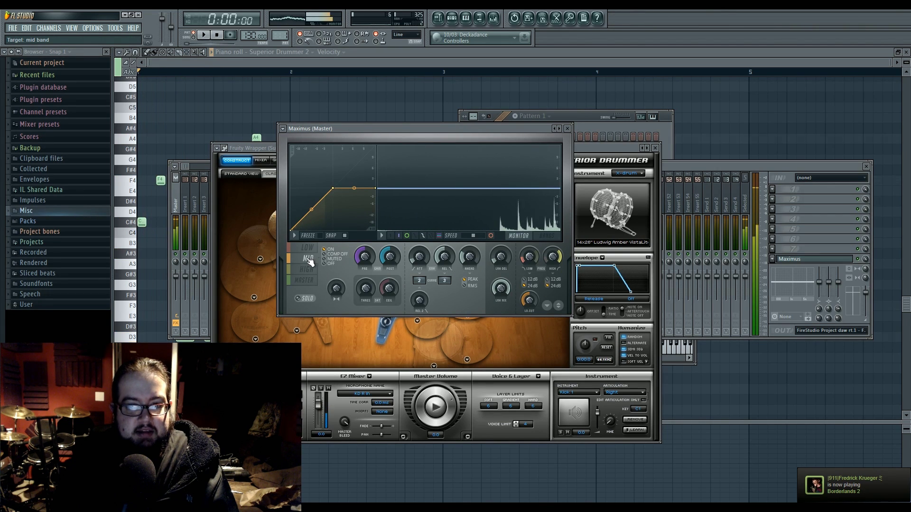
key("space")
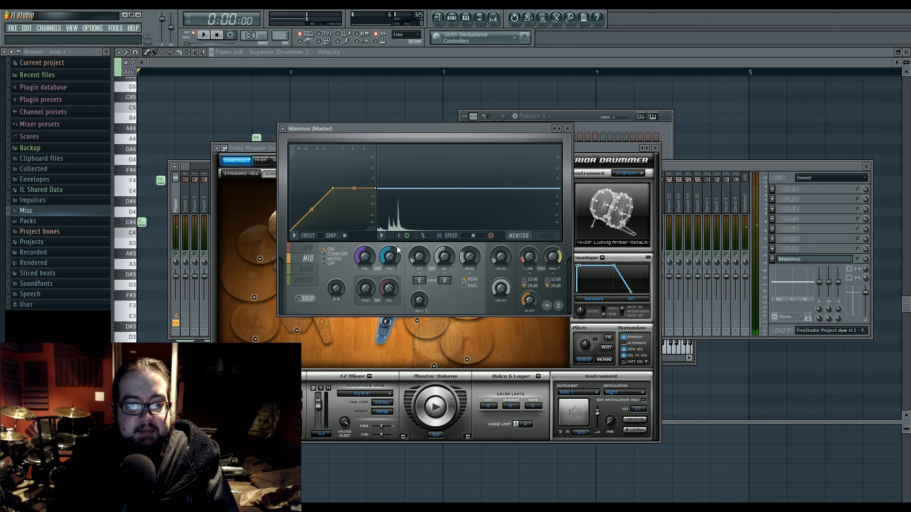
left_click(302, 269)
key("space")
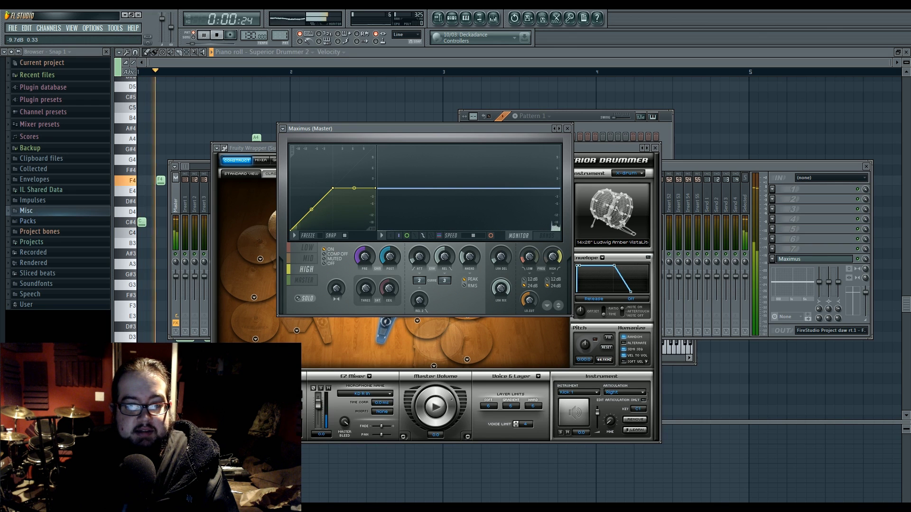
key("space")
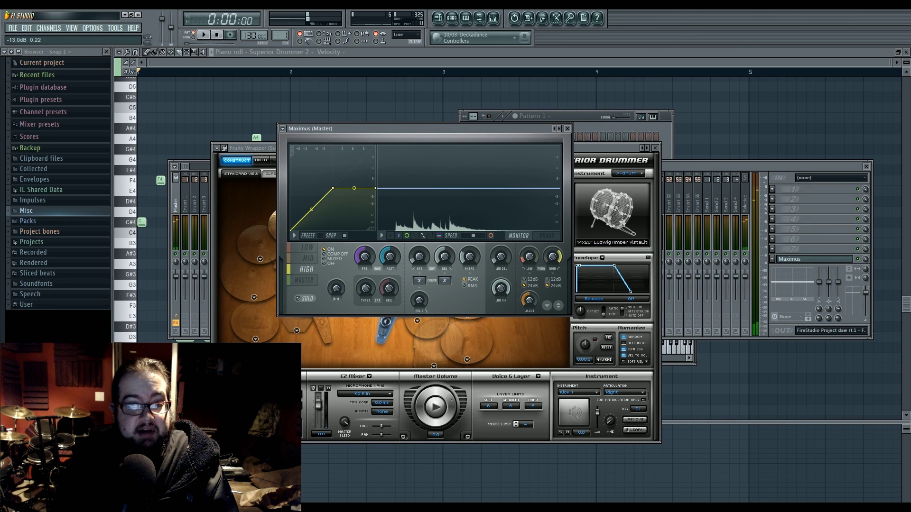
Step: Select the mid band and move the Maximus window slightly
left_click(308, 258)
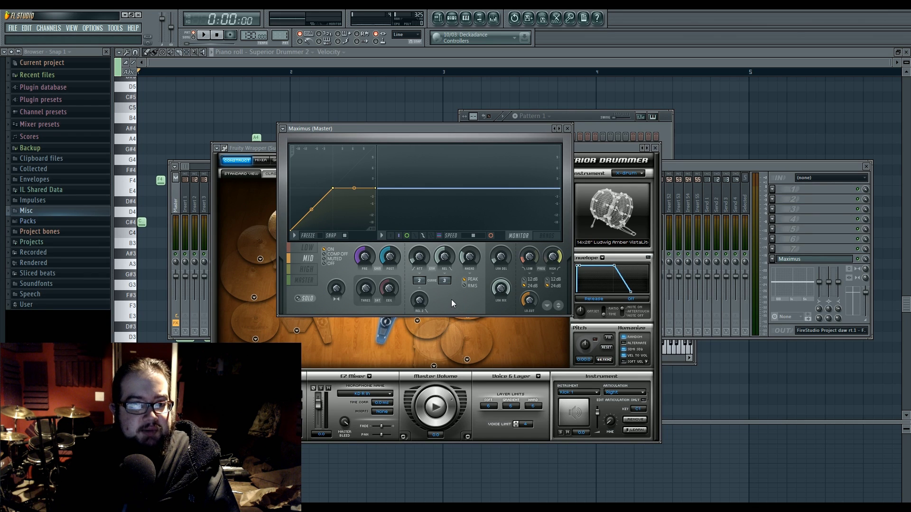
left_click_drag(368, 141, 383, 153)
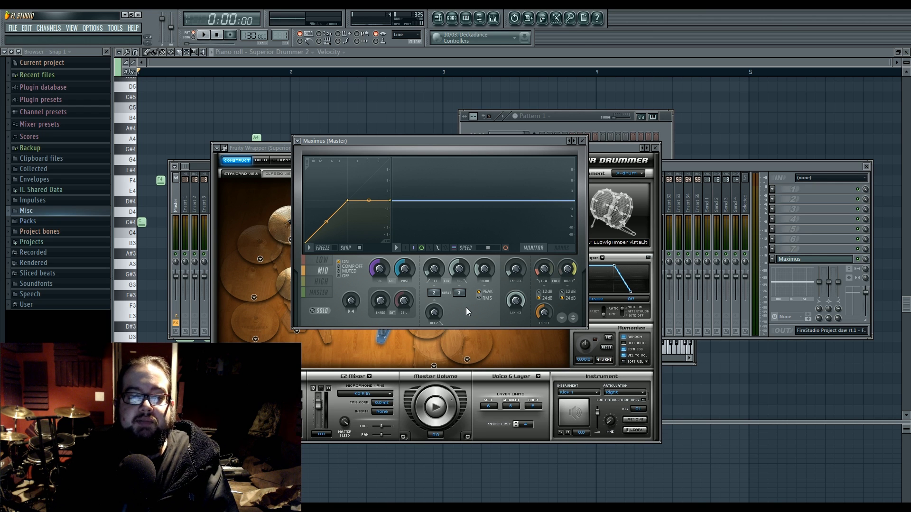
Step: Try reshaping the mid band's compression envelope by moving the knee point and adding extra points
left_click_drag(348, 200, 322, 196)
right_click(349, 207)
right_click(343, 196)
left_click_drag(342, 197, 355, 175)
Step: Delete the extra points from the mid band's envelope and return the knee point to 0.0 dB
right_click(356, 176)
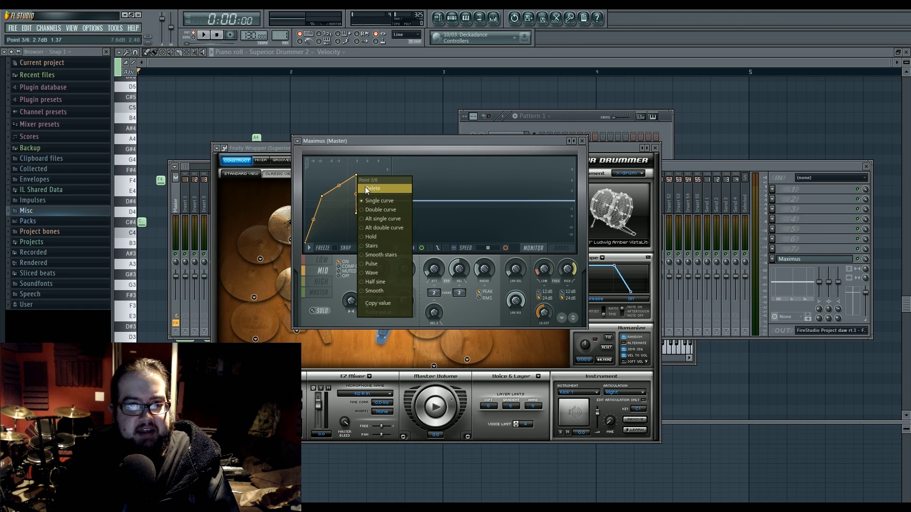
left_click(366, 189)
right_click(357, 214)
left_click(365, 228)
right_click(324, 200)
left_click(353, 209)
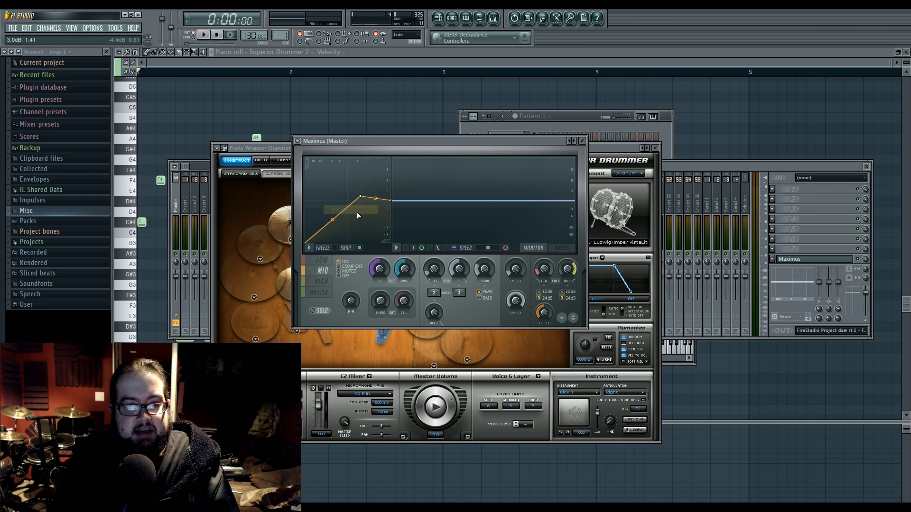
left_click_drag(358, 199, 351, 201)
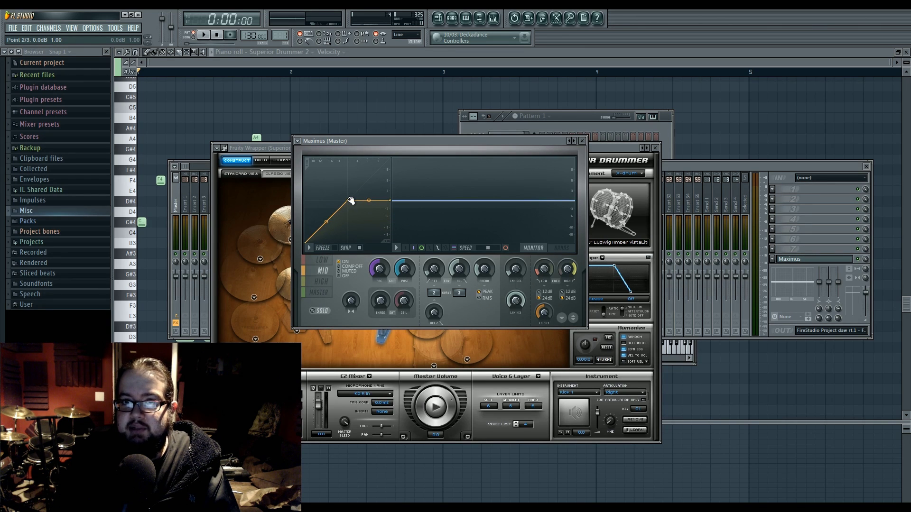
Step: Delete the knee point from the mid band's envelope and set the end point's output to 0.0 dB
right_click(348, 202)
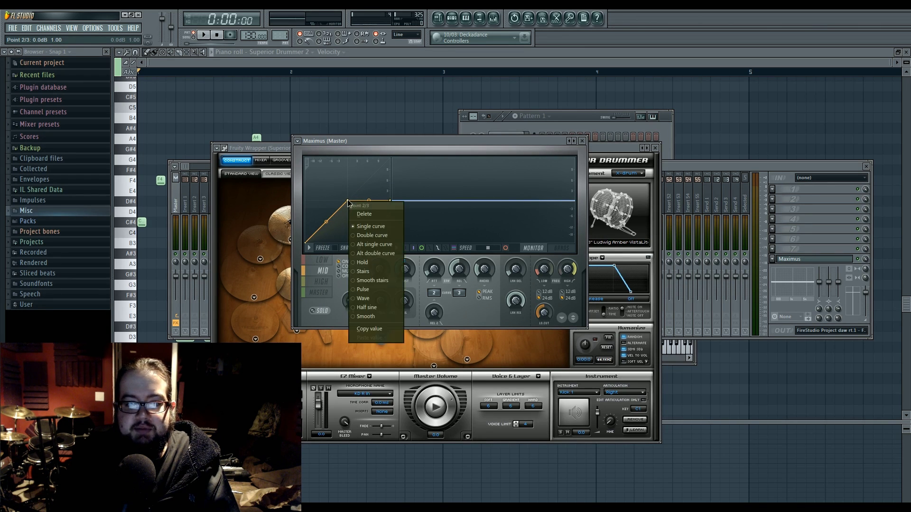
left_click(361, 213)
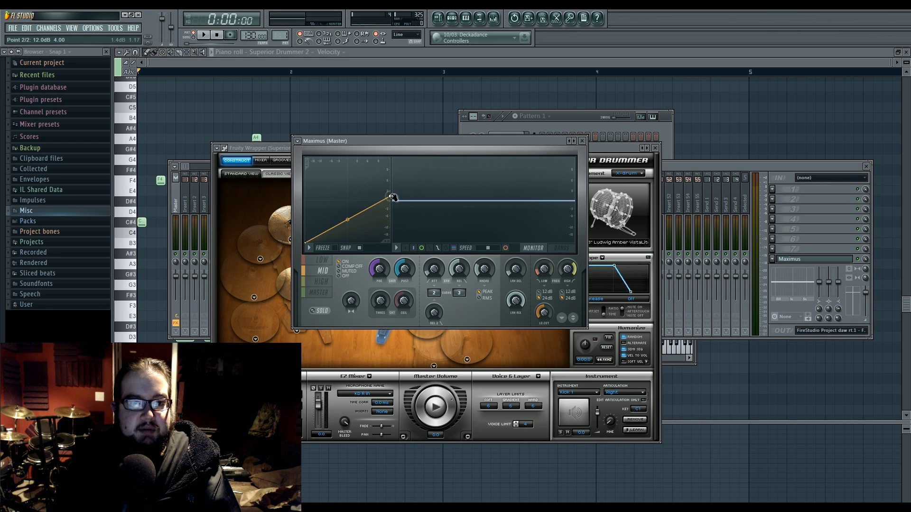
mouse_move(391, 196)
left_mouse_down()
mouse_move(391, 159)
mouse_move(393, 202)
left_mouse_up()
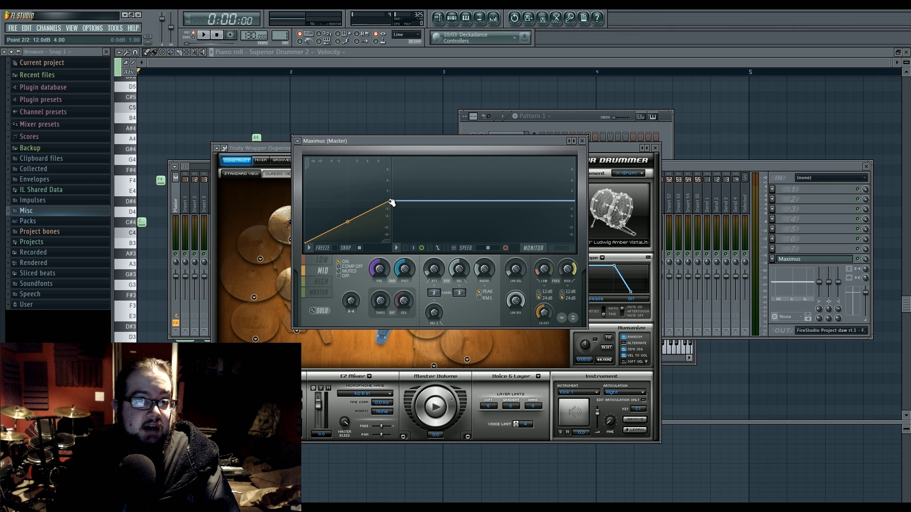
Step: Add a point at about -14.2 dB on the mid band's envelope and play the drum pattern through it
key("space")
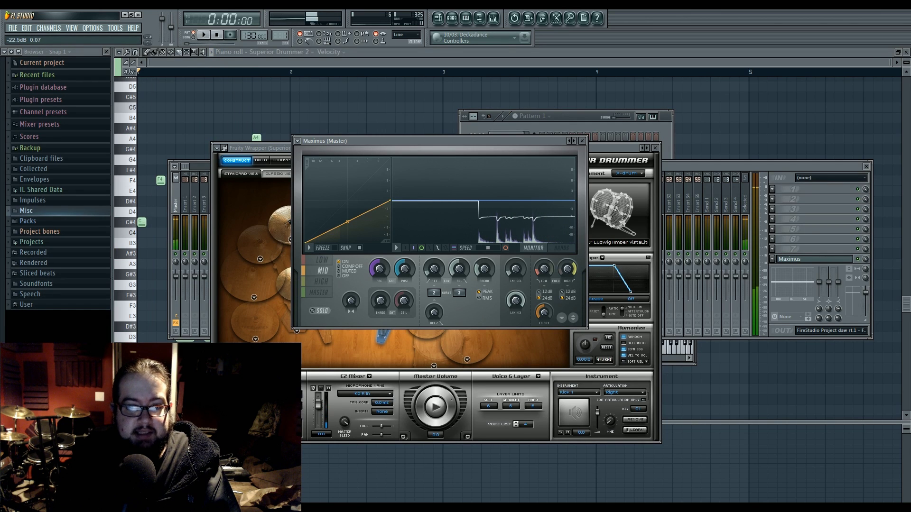
right_click(318, 231)
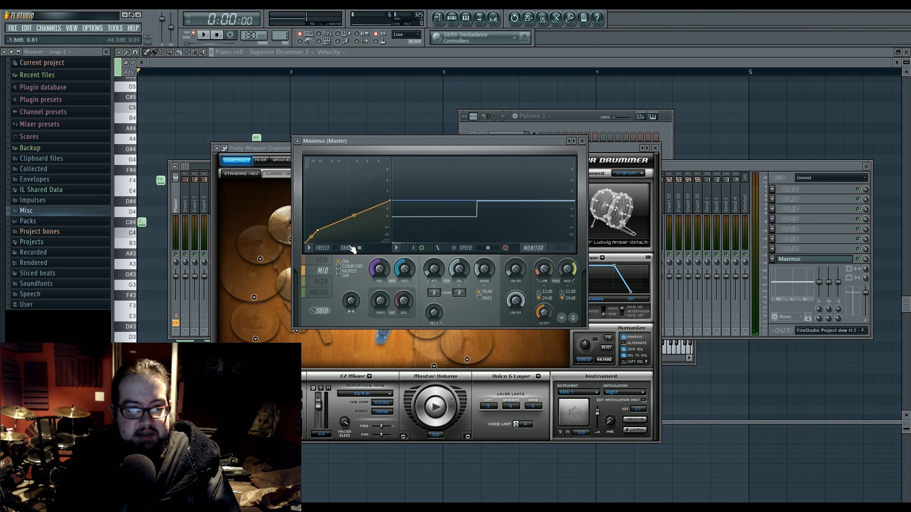
key("space")
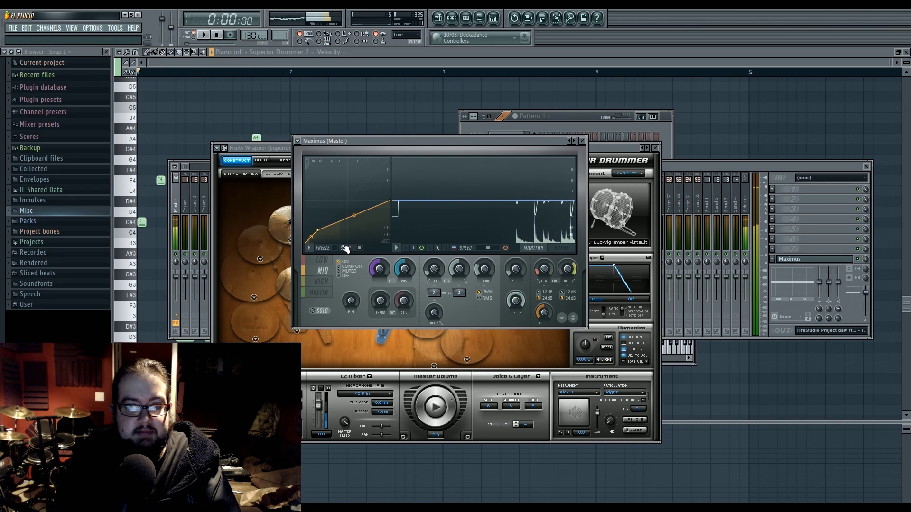
key("space")
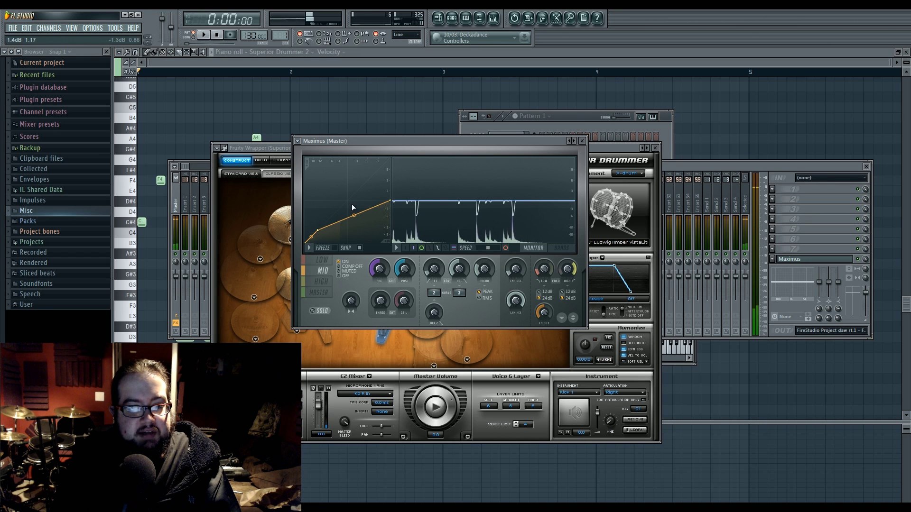
Step: Add a knee point back at 0 dB on the mid band's envelope and play the drum pattern with Maximus in front of the mixer
right_click(348, 201)
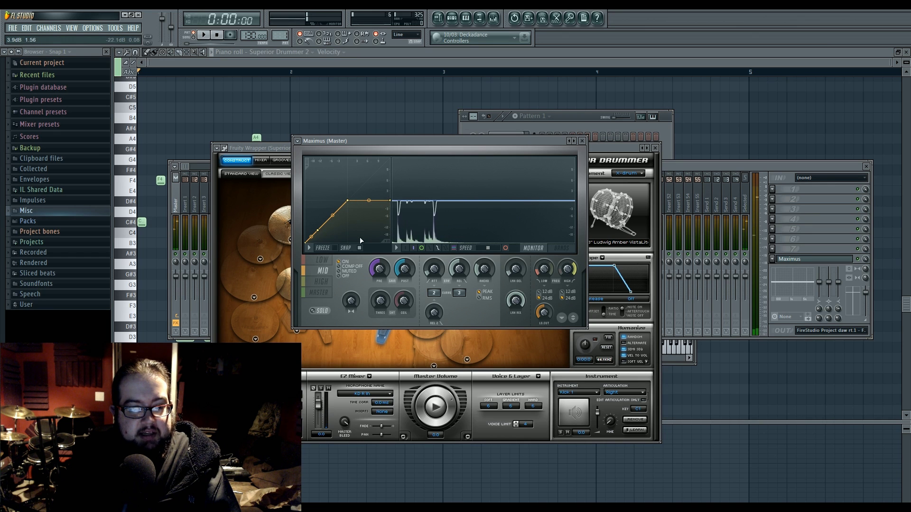
left_click(174, 177)
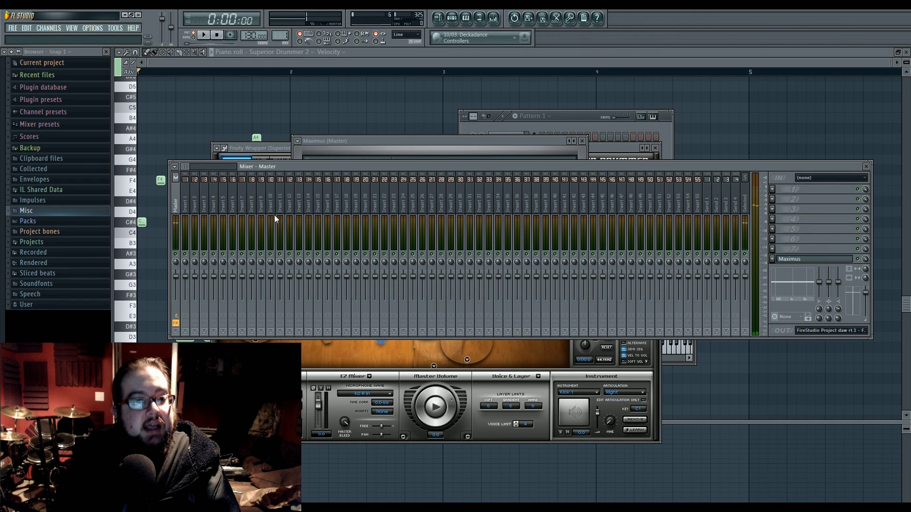
left_click(371, 142)
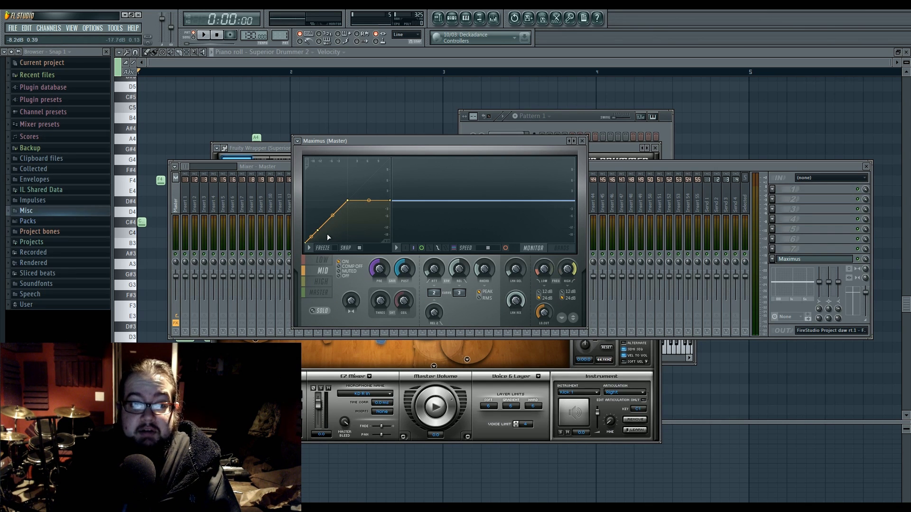
key("space")
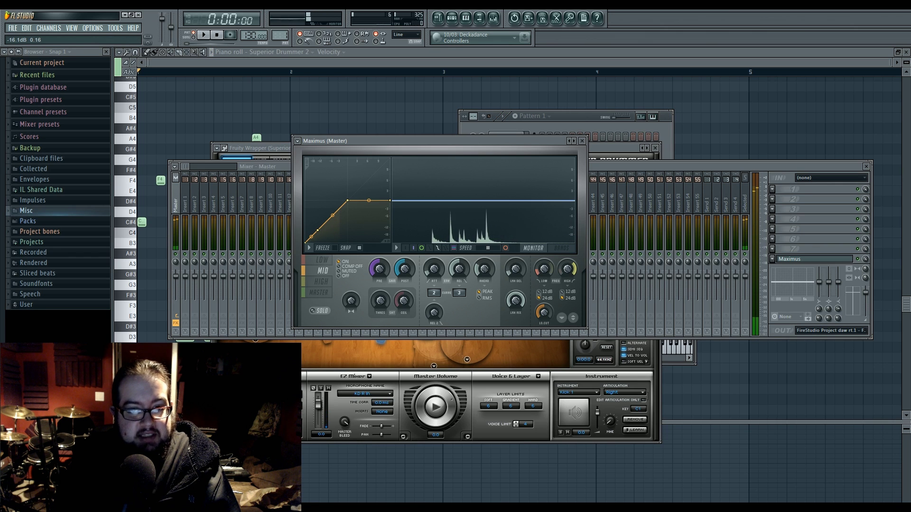
key("space")
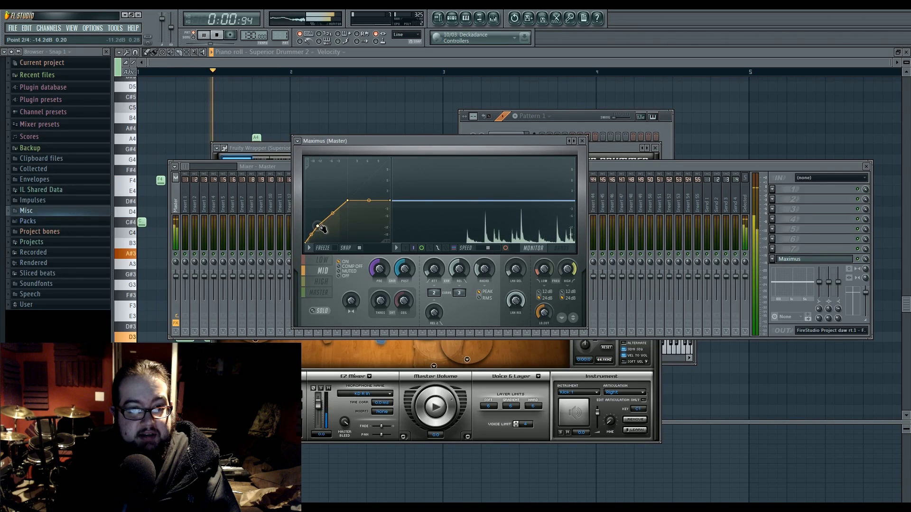
key("space")
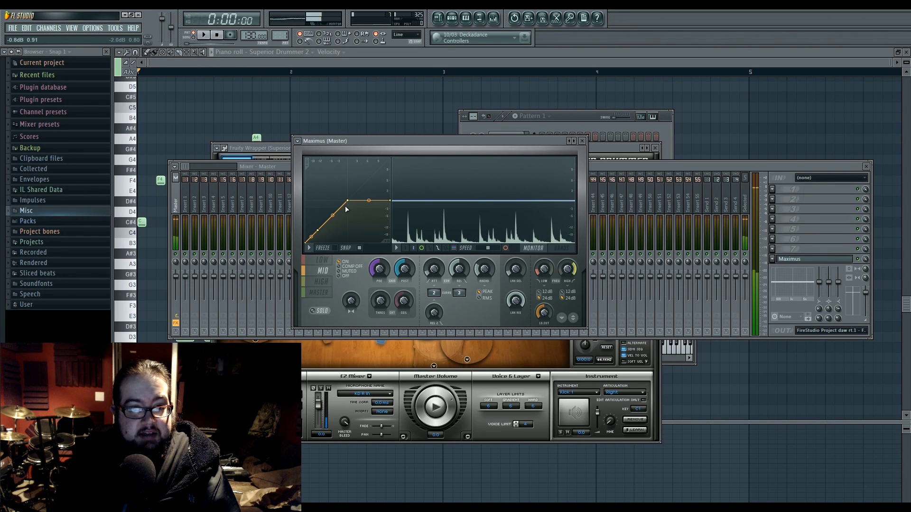
Step: Delete the mid band's knee point, lower the end point to -1.5 dB with an upward-bent last segment, and play the drum pattern
right_click(348, 202)
left_click(353, 209)
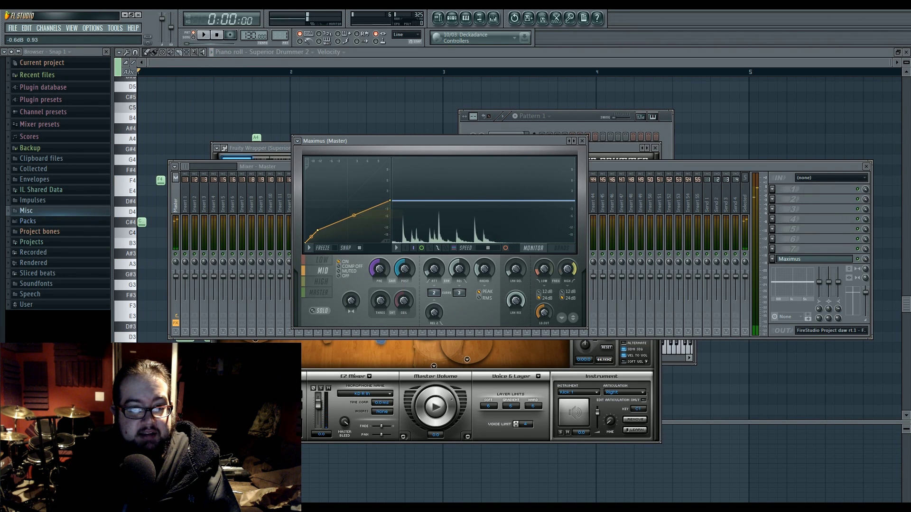
mouse_move(318, 230)
left_mouse_down()
mouse_move(335, 230)
mouse_move(318, 230)
left_mouse_up()
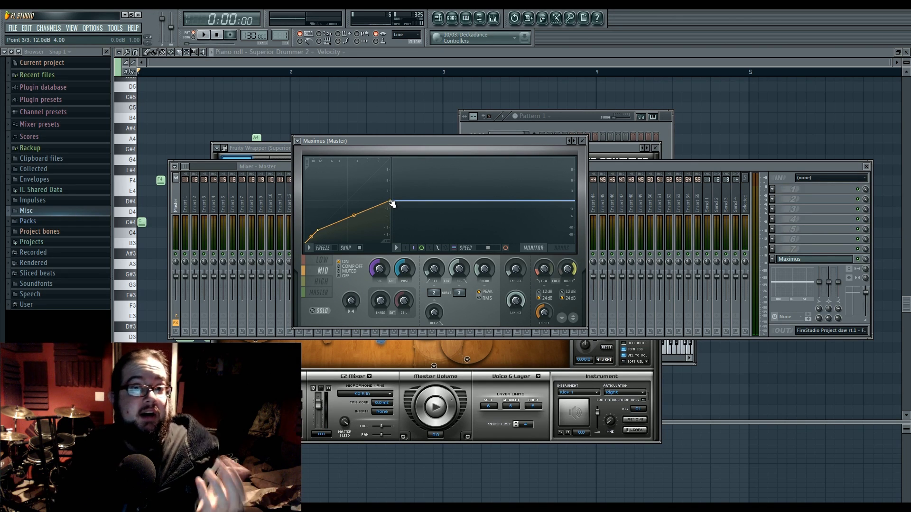
left_click_drag(388, 205, 354, 209)
key("space")
key("space")
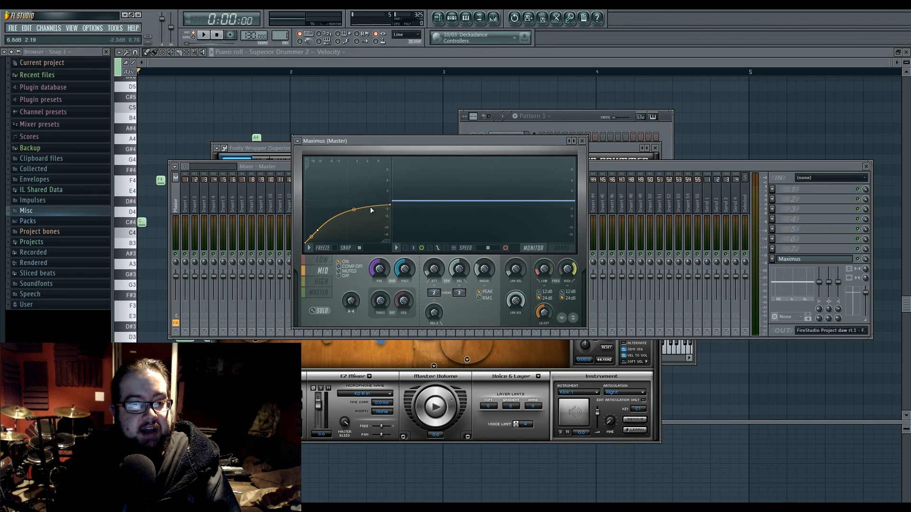
Step: Try the double curve and pulse shapes on the last segment of the mid band's envelope, adjusting the segment's tension
right_click(392, 205)
left_click(408, 241)
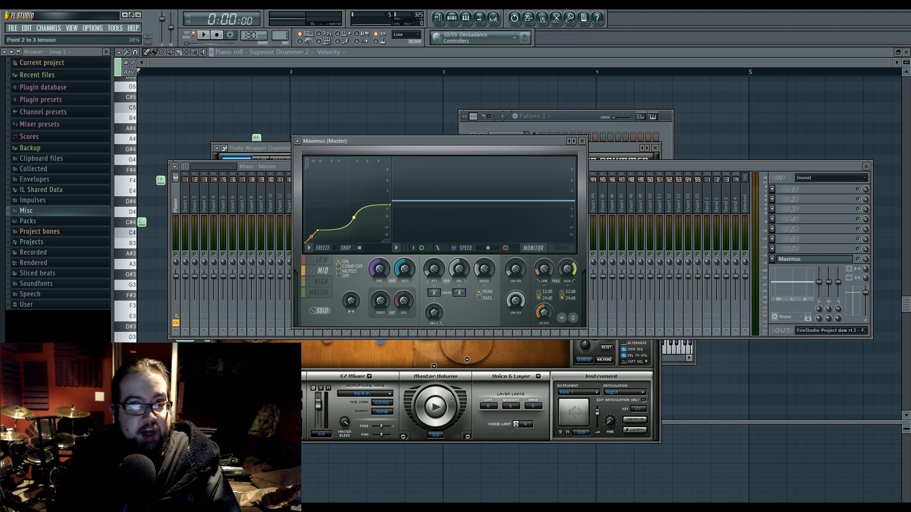
left_click_drag(354, 218, 354, 205)
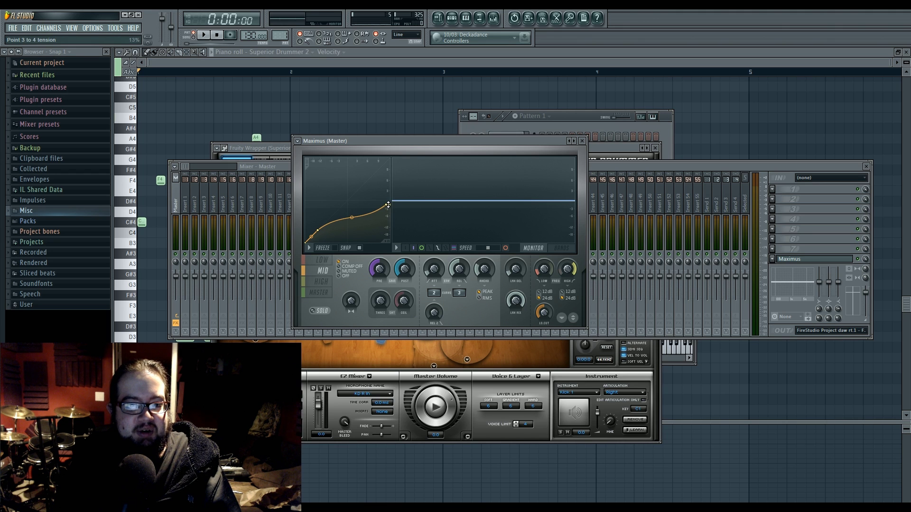
right_click(386, 205)
left_click(397, 219)
right_click(390, 204)
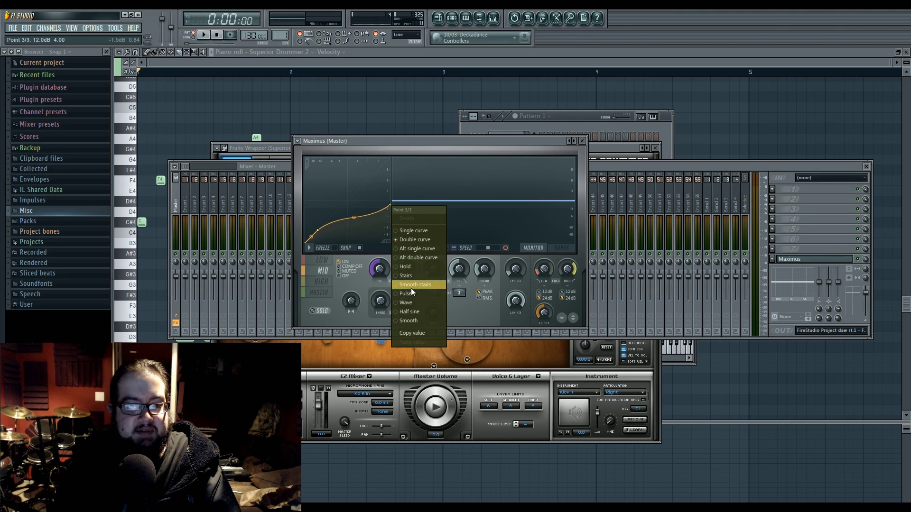
left_click(412, 295)
left_click_drag(353, 217, 357, 228)
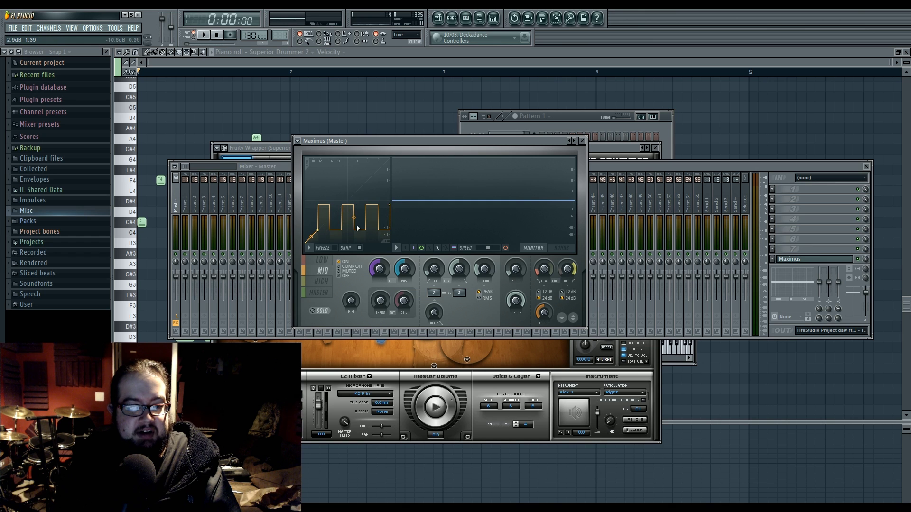
Step: Set the mid band envelope's last segment to a single curve and straighten it with its tension handle
right_click(390, 206)
left_click(418, 234)
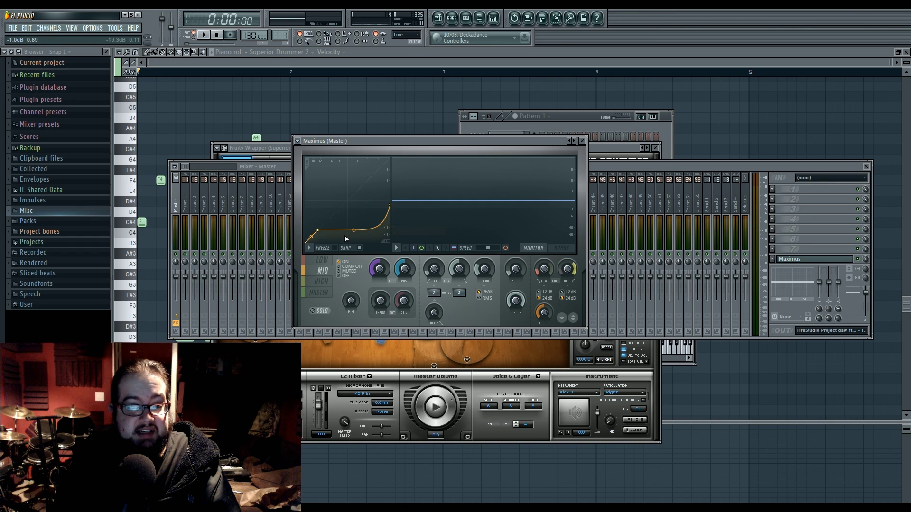
left_click_drag(344, 235, 351, 229)
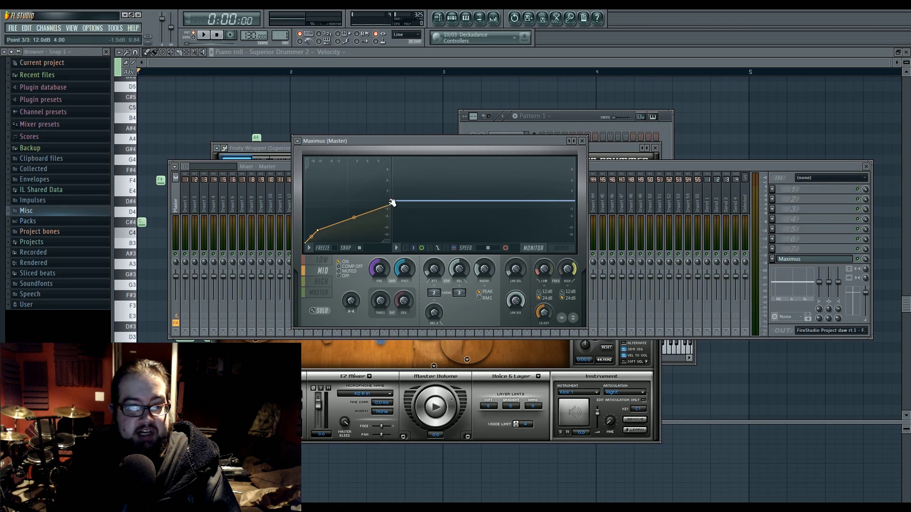
Step: Lower the mid band envelope's end point to -14.2 dB and raise it partway again while playing the drum pattern
left_click_drag(391, 203, 388, 231)
key("space")
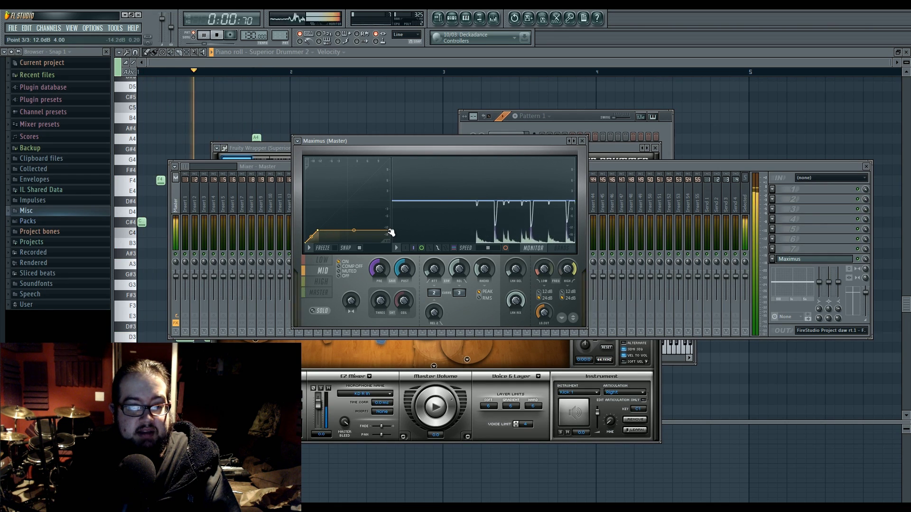
left_click_drag(392, 231, 391, 217)
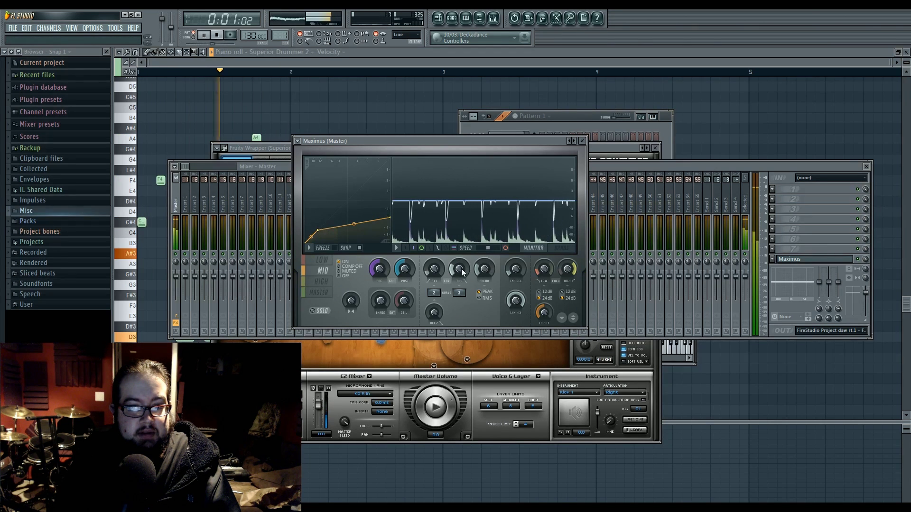
key("space")
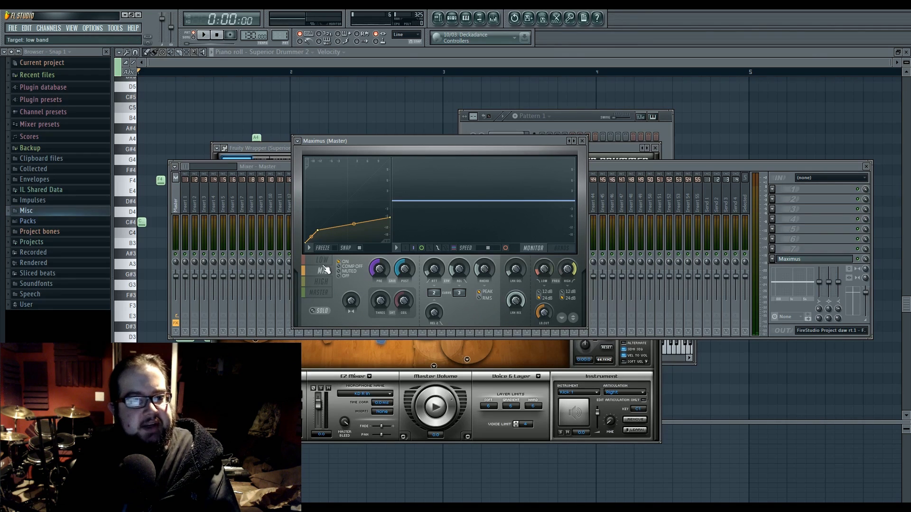
Step: Reshape the high band's envelope by adding a point near its lower end and lowering the knee point below 0 dB
left_click(321, 282)
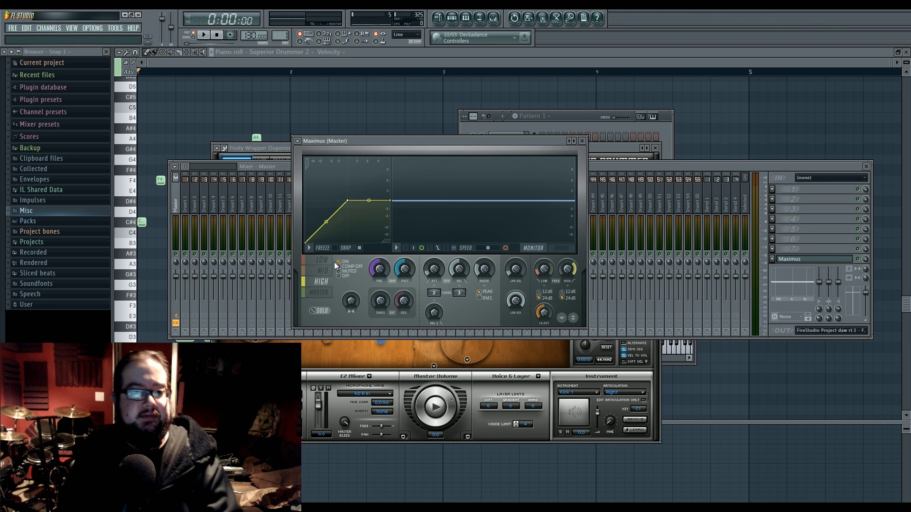
key("space")
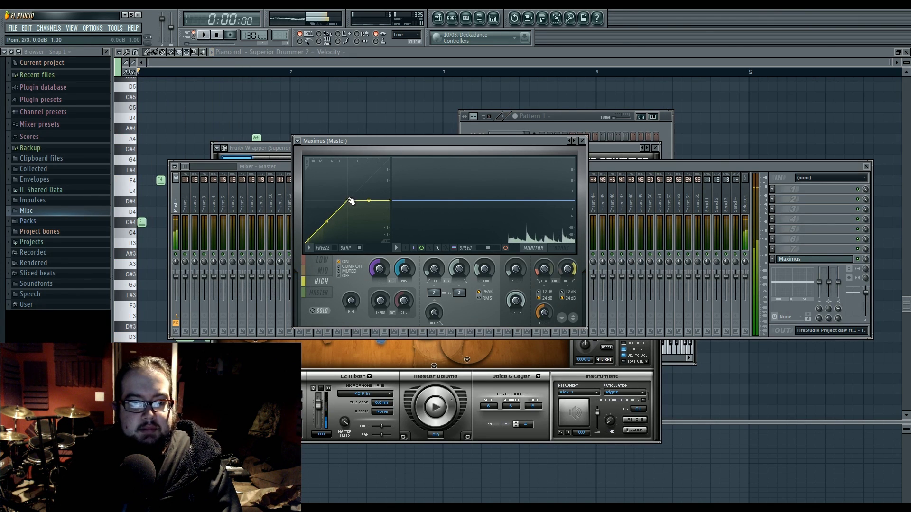
right_click(314, 234)
left_click_drag(349, 201, 347, 222)
Step: Play the drum pattern and set the high band's release to about 45.29 ms
key("space")
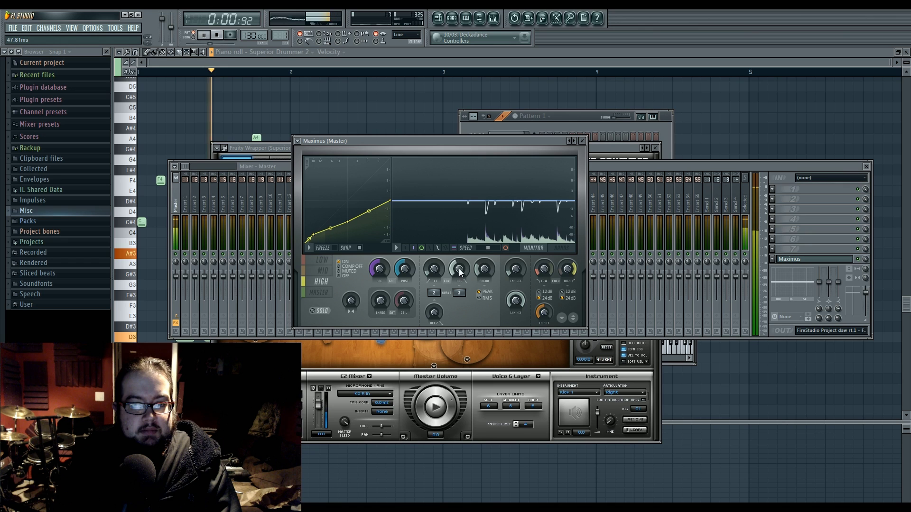
left_click_drag(459, 269, 462, 283)
key("space")
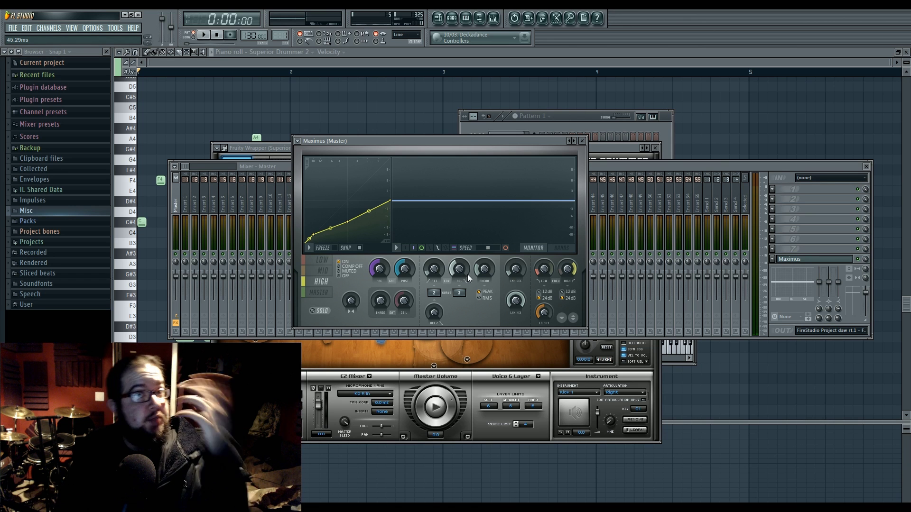
Step: Select the master band and play the drum pattern repeatedly, lowering the pre gain and raising it again for comparison
left_click(327, 293)
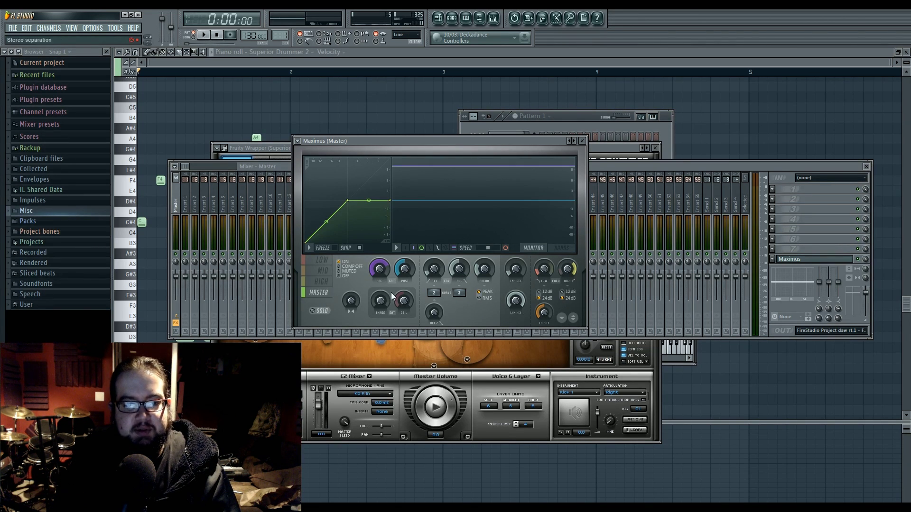
key("space")
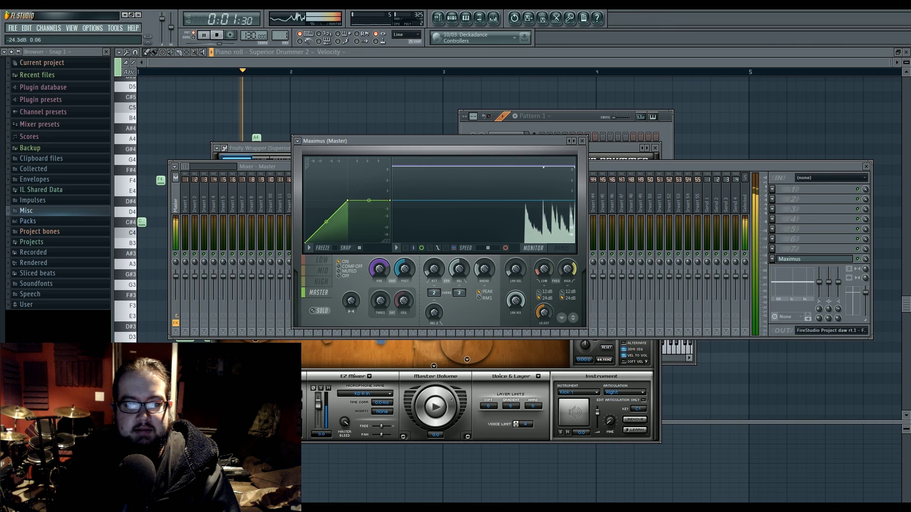
key("space")
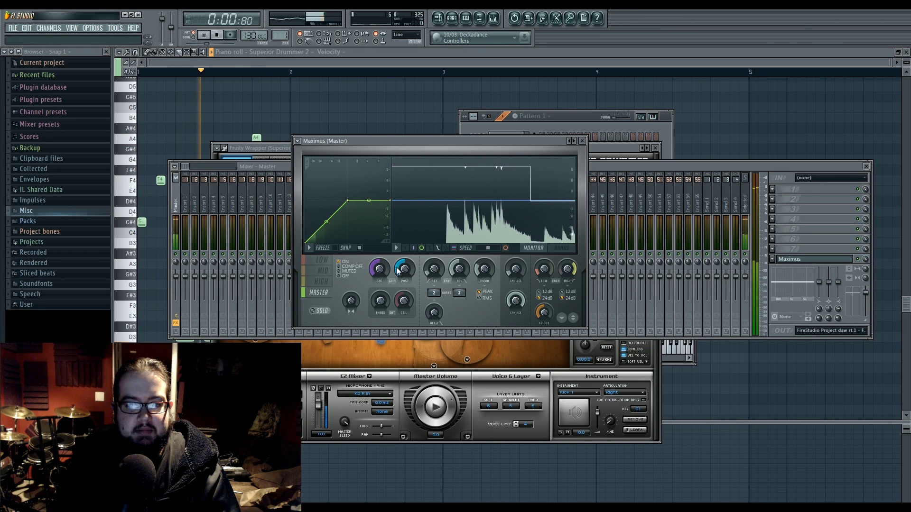
key("space")
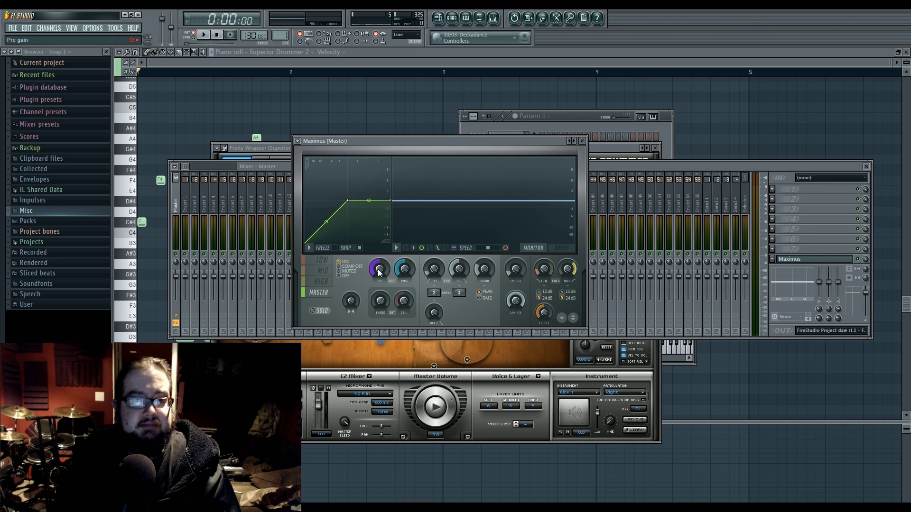
key("space")
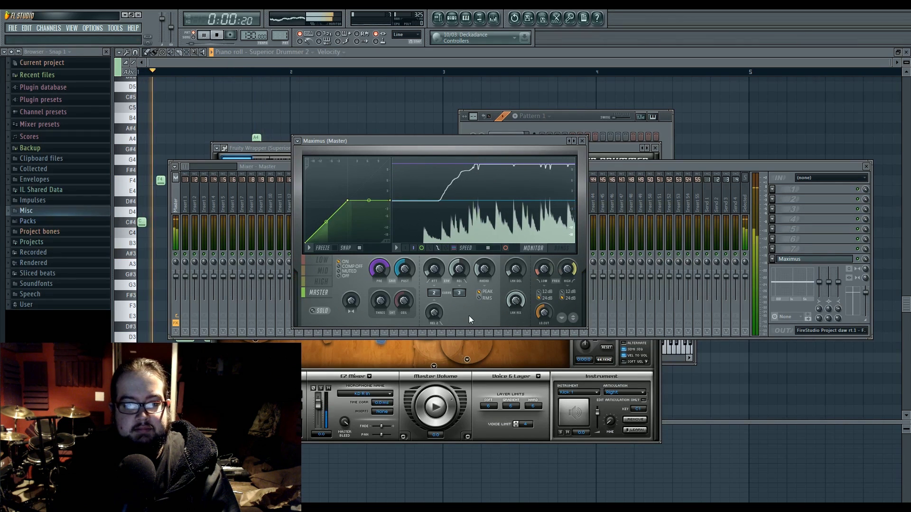
key("space")
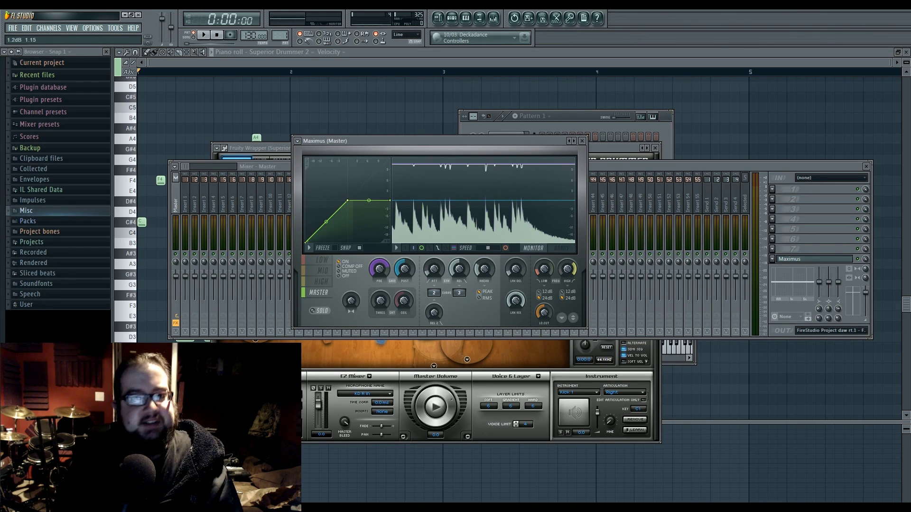
Step: Restore the high band's envelope to its default shape, removing the extra point and returning the knee to 0 dB
left_click(325, 271)
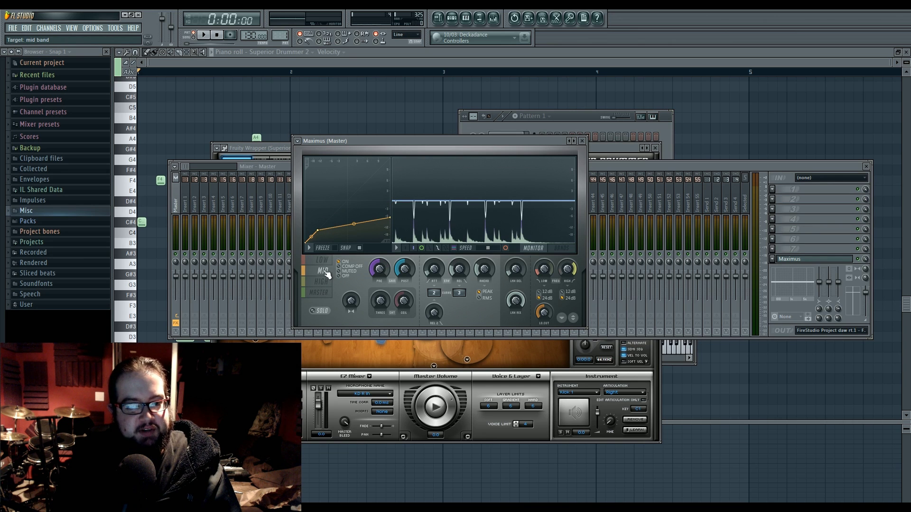
left_click(324, 282)
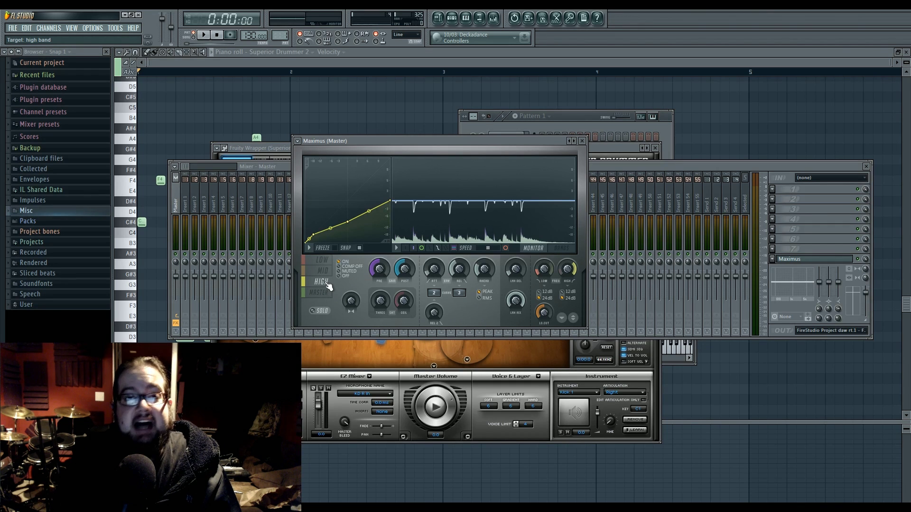
right_click(347, 222)
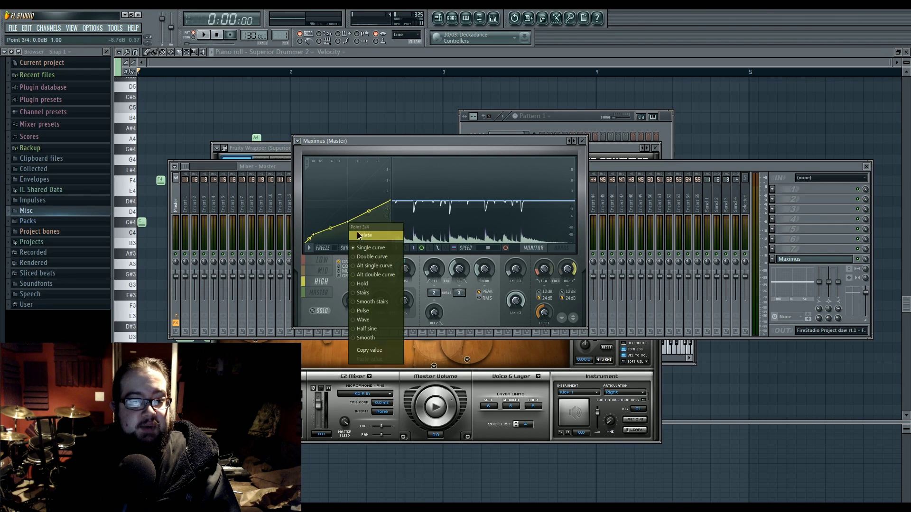
left_click(357, 233)
left_click_drag(347, 221, 349, 201)
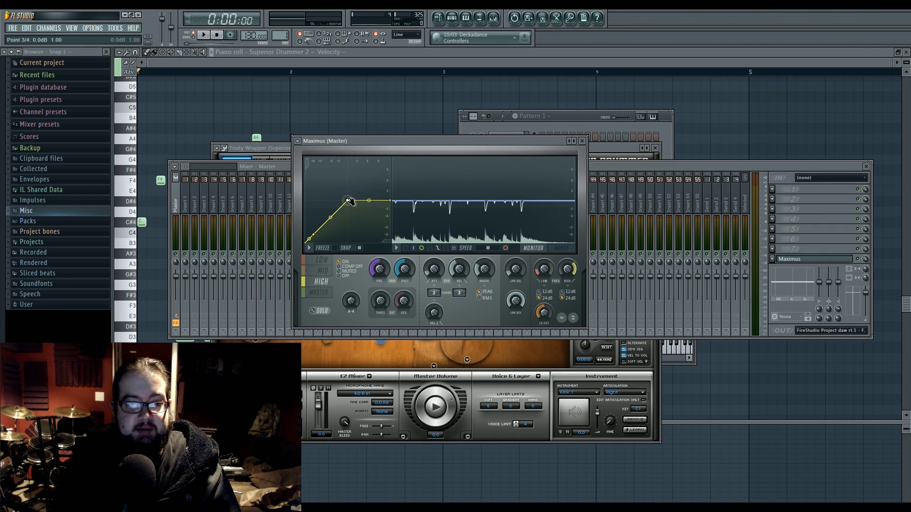
Step: Reset the compression envelopes of the mid and low bands to their default shapes
left_click(323, 271)
right_click(348, 201)
left_click_drag(348, 201, 347, 201)
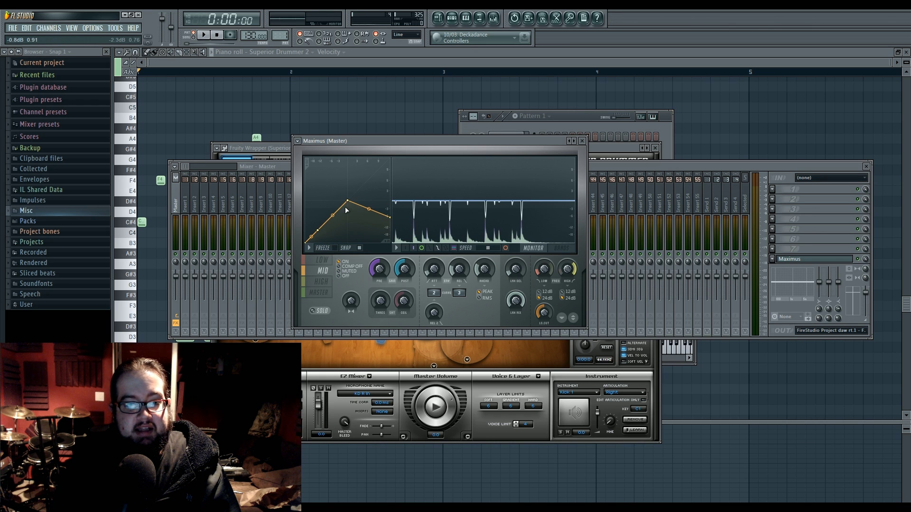
right_click(322, 231)
right_click(322, 232)
left_click(333, 244)
left_click(308, 248)
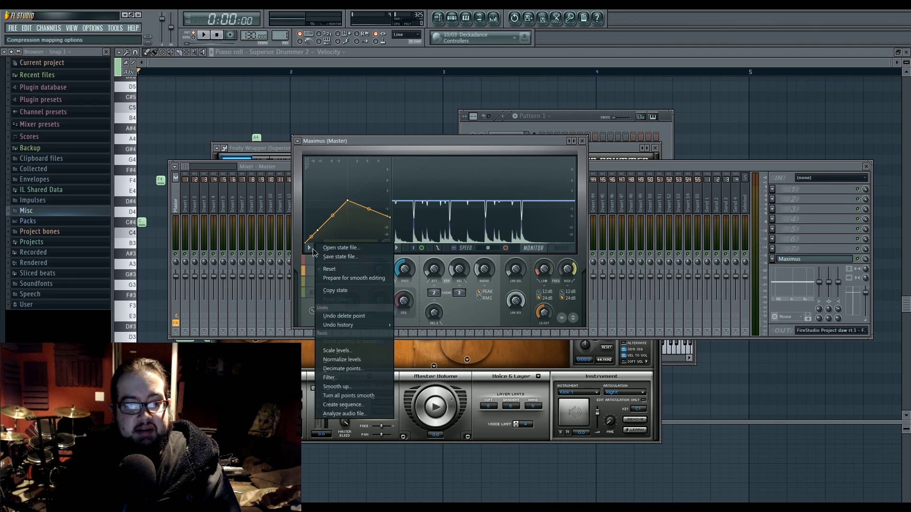
left_click(332, 269)
left_click(322, 260)
left_click(309, 249)
left_click(328, 269)
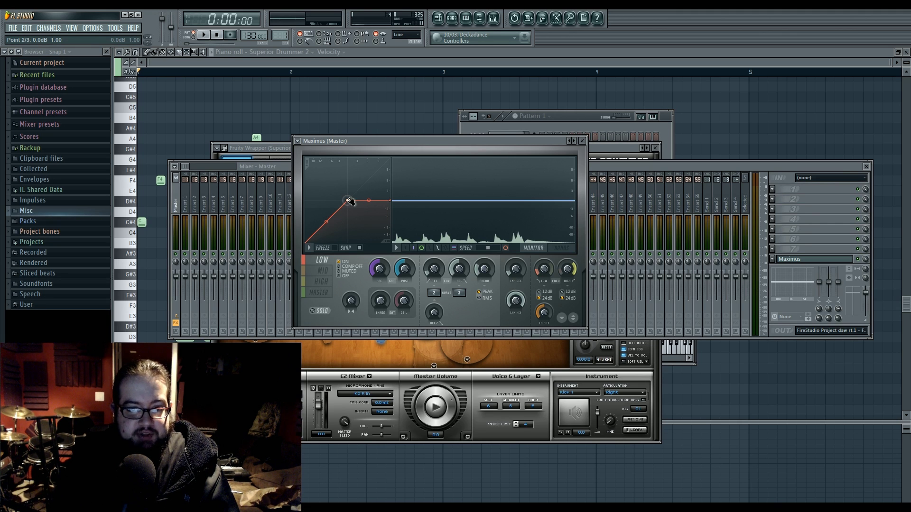
Step: Lower the low band's knee input level to -18.2 dB while playing the drum pattern, then ease it back to -8.7 dB
left_click_drag(350, 200, 323, 201)
key("space")
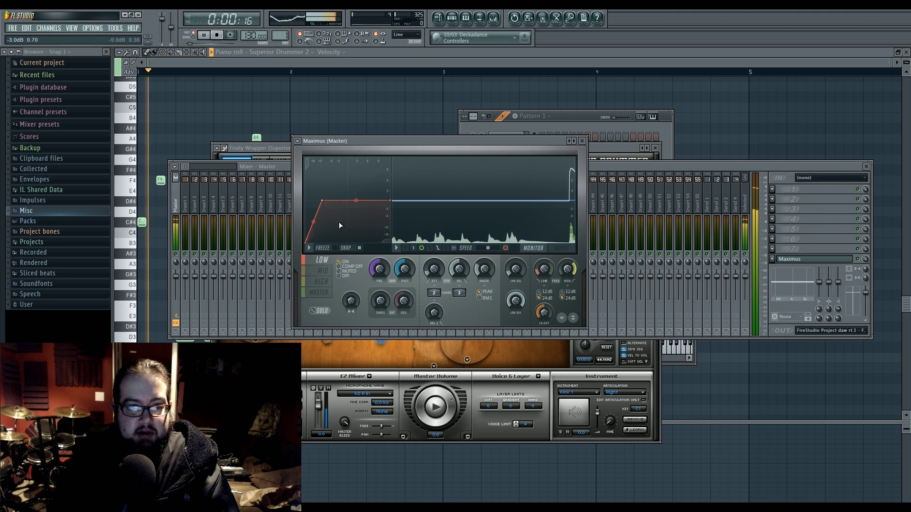
left_click_drag(321, 201, 313, 201)
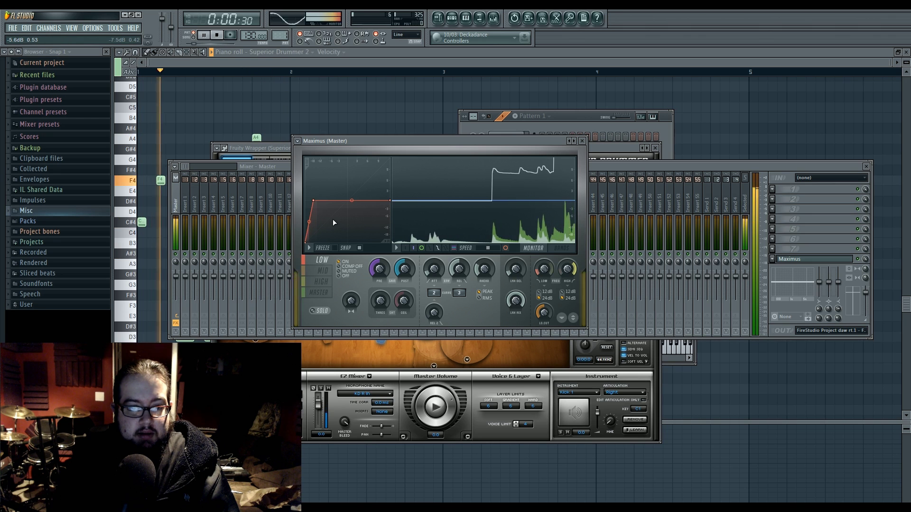
key("space")
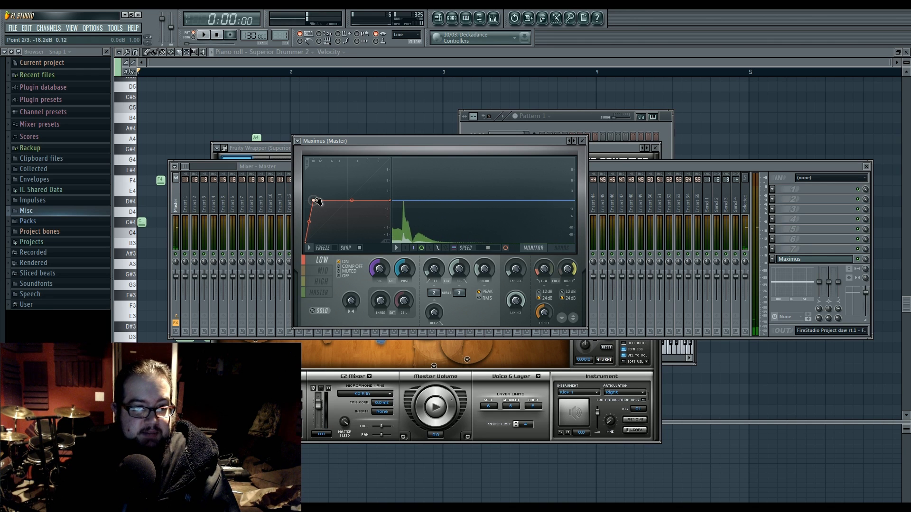
left_click_drag(316, 201, 327, 201)
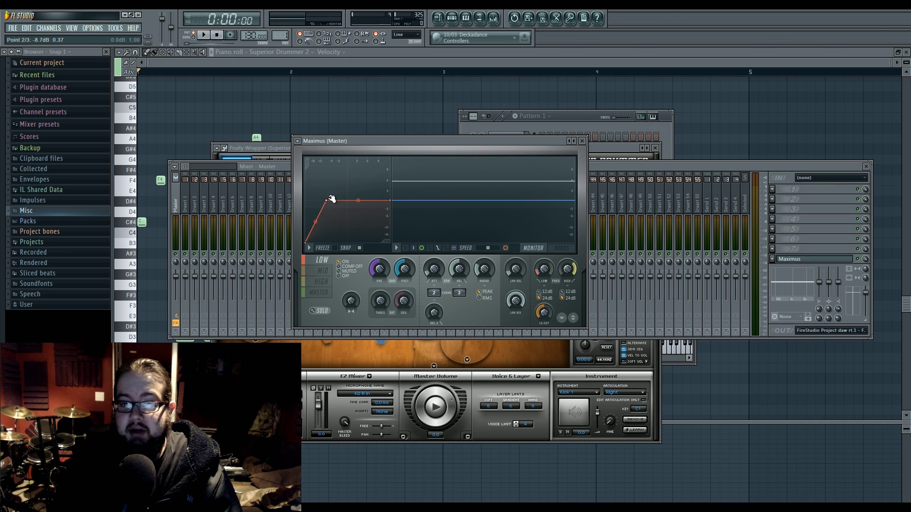
Step: Try the low band's knee at an input level of -INF dB during playback, then bring it back partway
left_click_drag(356, 141, 356, 139)
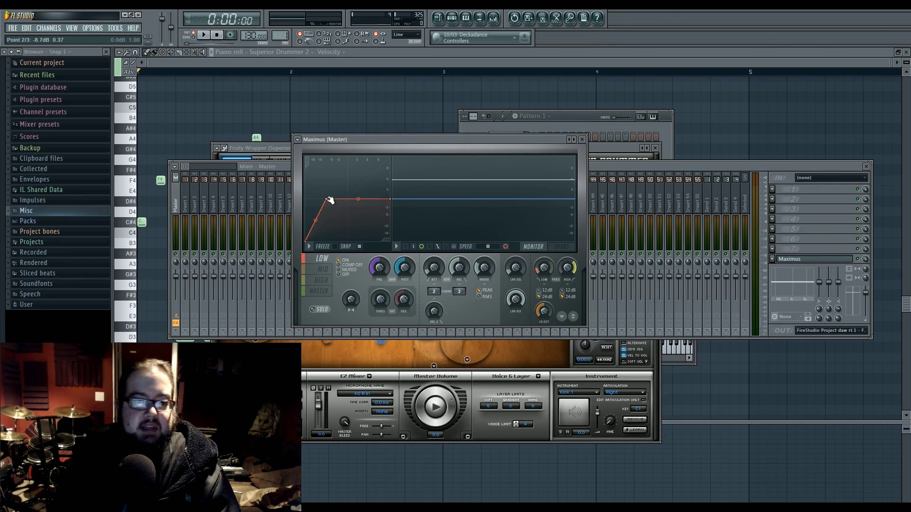
left_click_drag(330, 200, 305, 198)
key("space")
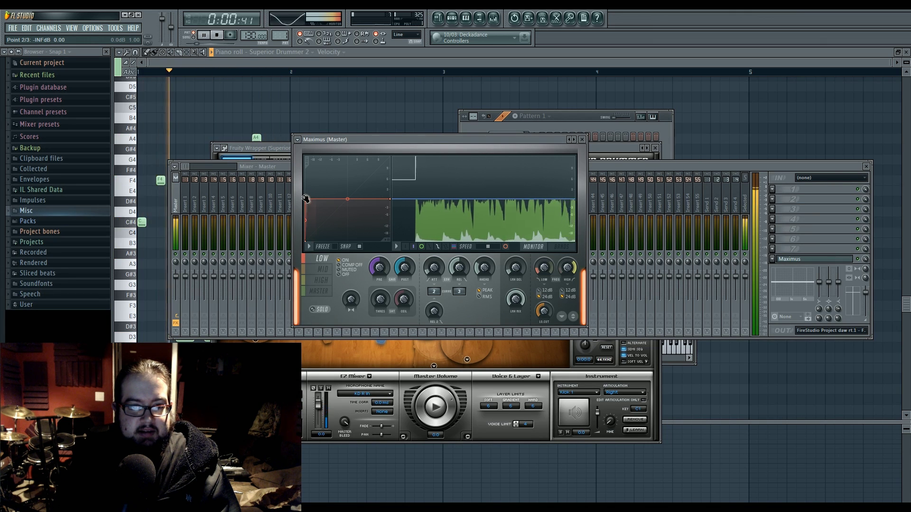
key("space")
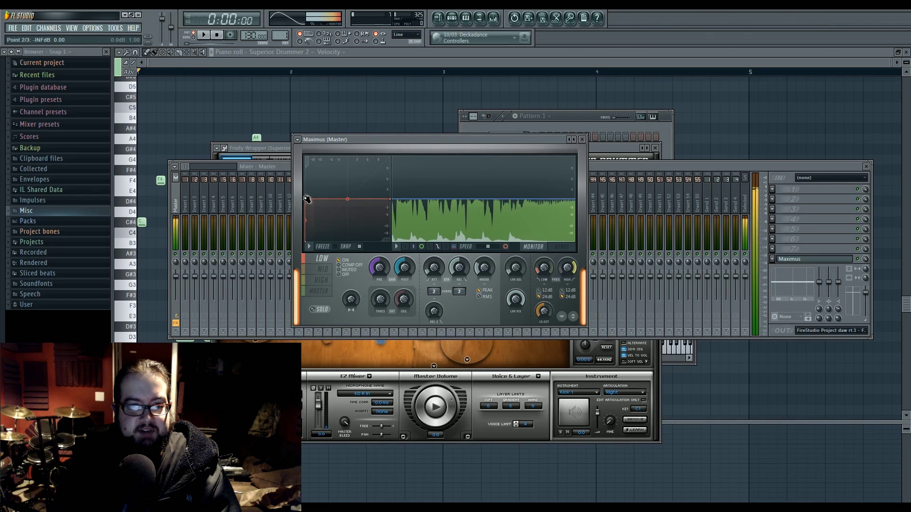
left_click_drag(307, 198, 328, 201)
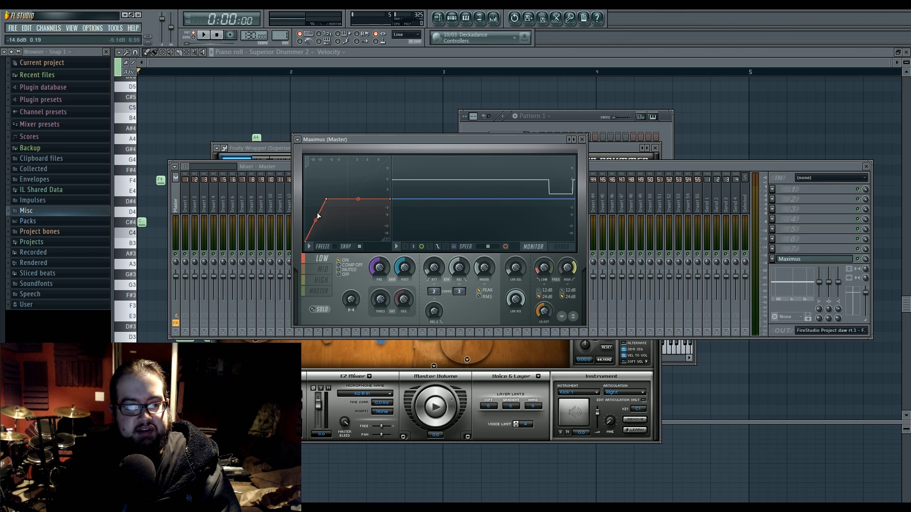
Step: Try a double curve with about 64% tension on the low band's envelope and shift its knee to a lower input level while playing
mouse_move(326, 199)
left_mouse_down()
mouse_move(347, 199)
mouse_move(326, 202)
left_mouse_up()
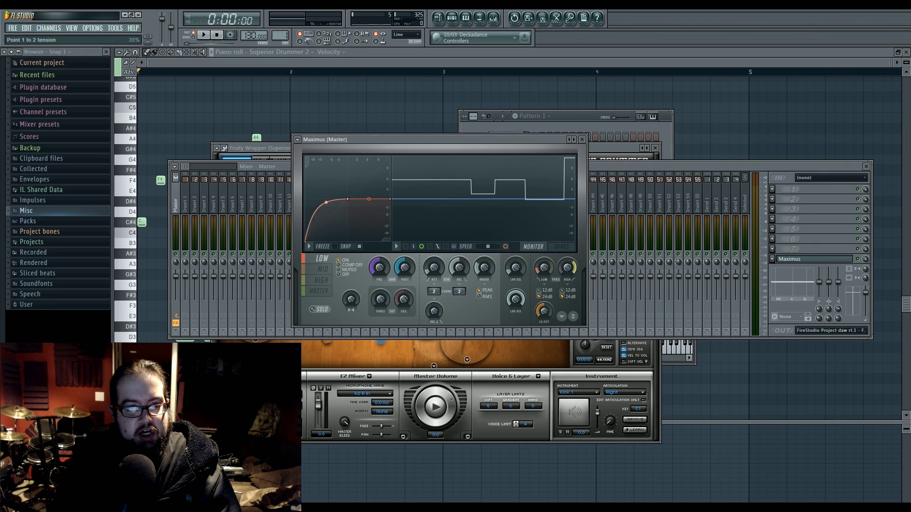
right_click(347, 199)
left_click(363, 229)
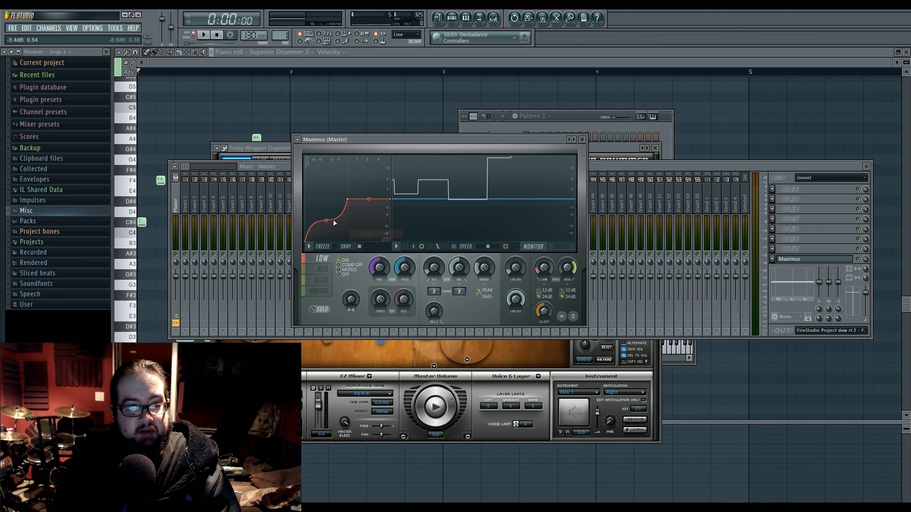
left_click_drag(326, 220, 326, 223)
key("space")
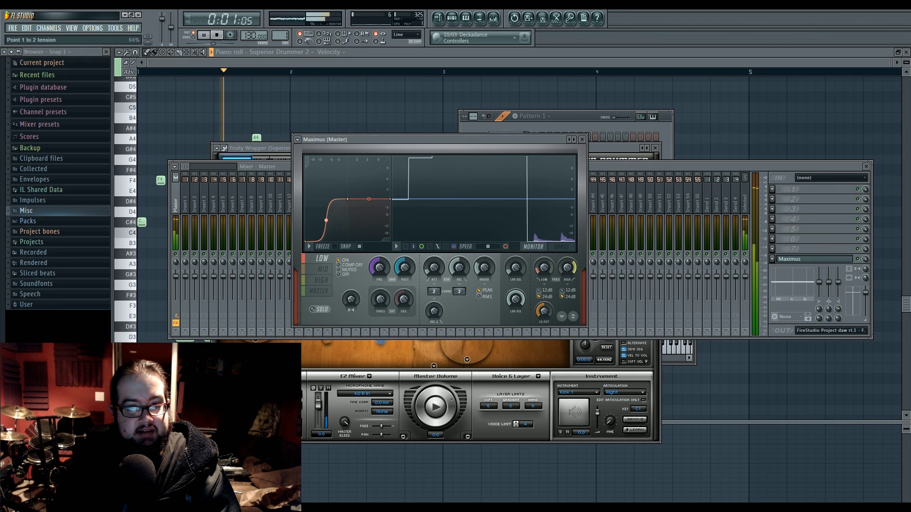
left_click_drag(347, 199, 323, 200)
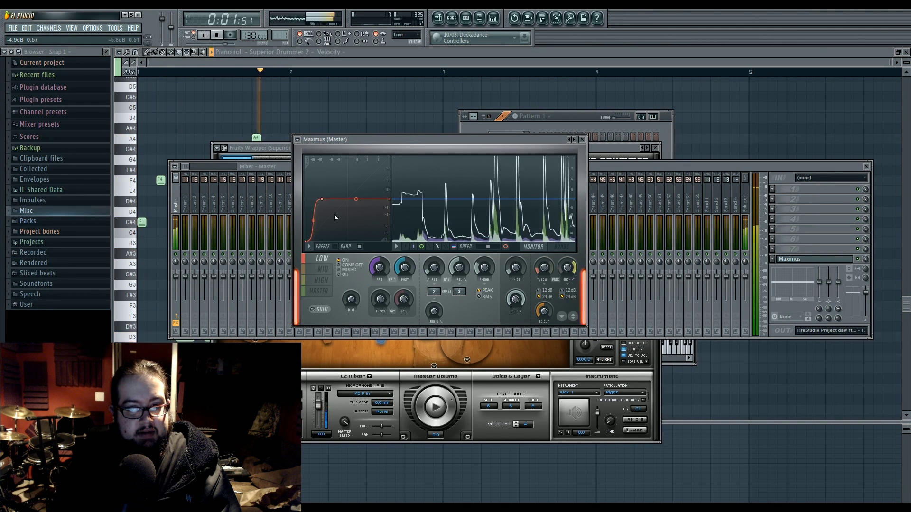
key("space")
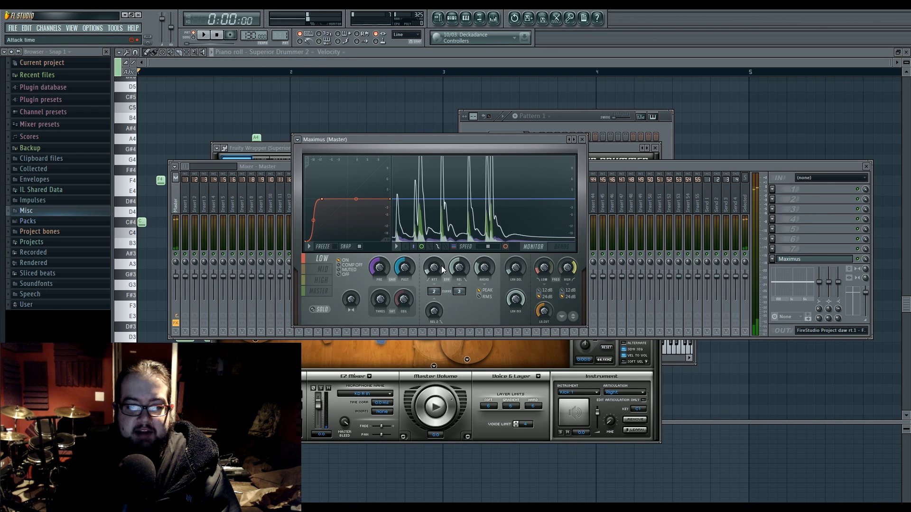
Step: Play the pattern while adjusting the low band's release to about 410.21 ms, then move its knee to a lower input level with straight segments
key("space")
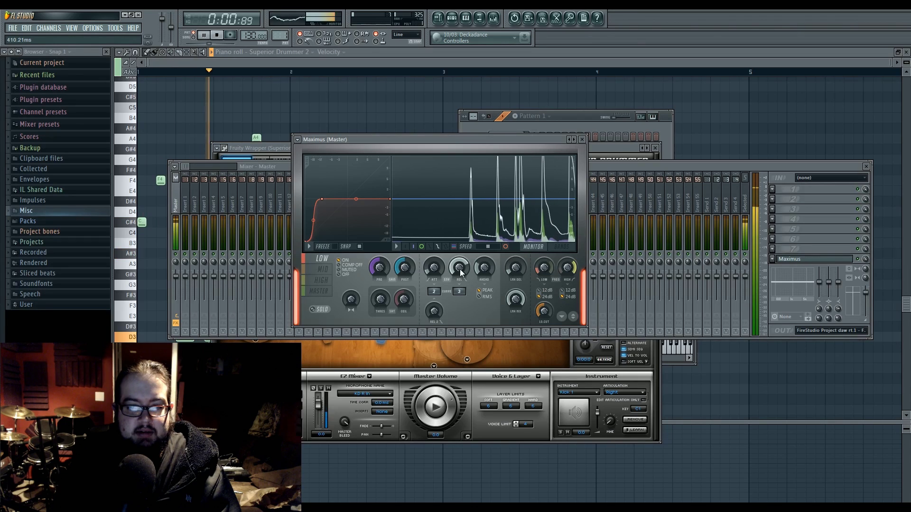
key("space")
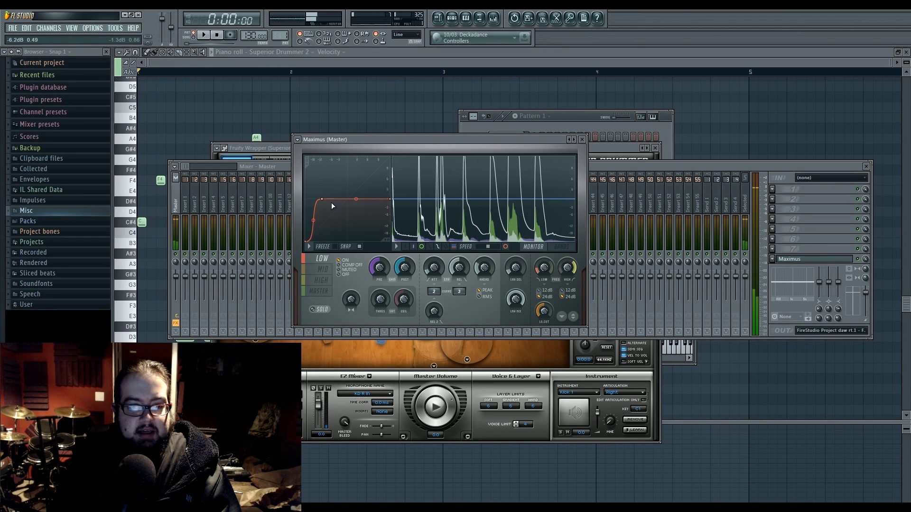
left_click_drag(325, 200, 315, 200)
key("space")
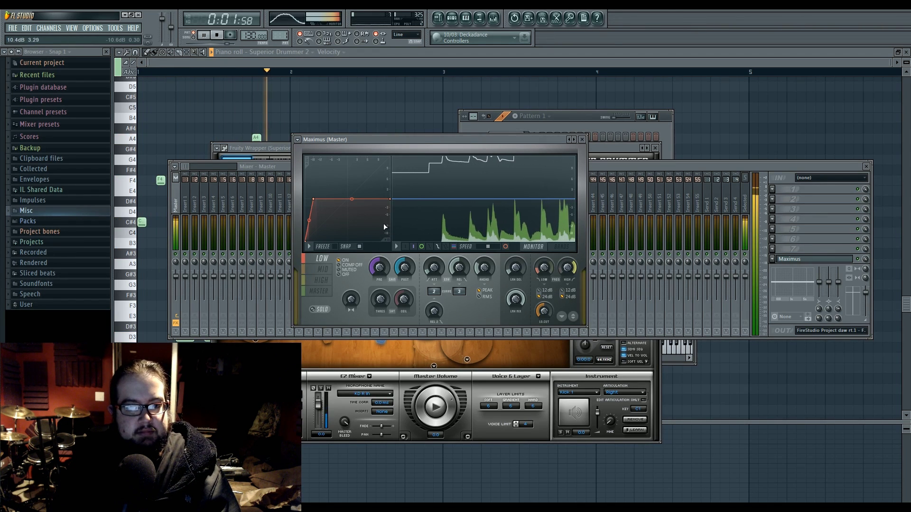
key("space")
Step: Give the mid band's envelope a double curve with about 13% tension and fine-tune a lower knee input level while playing the drum pattern
left_click(323, 269)
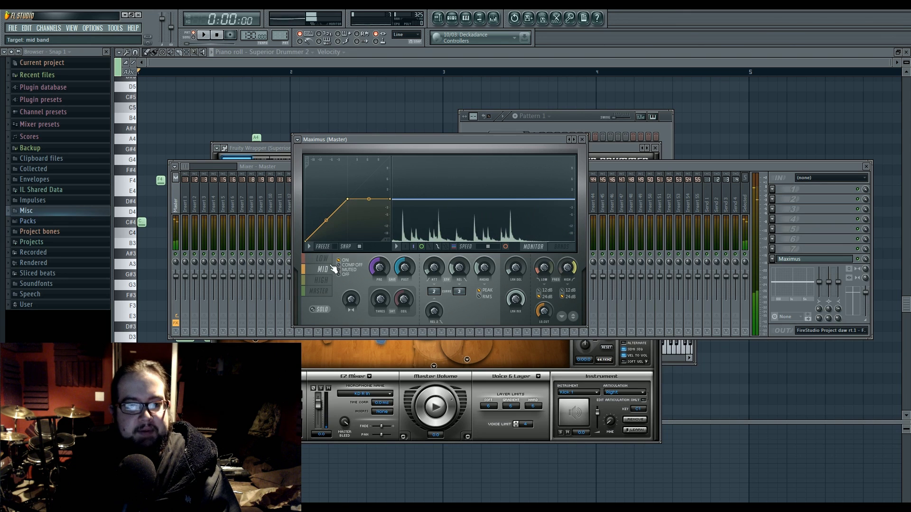
right_click(346, 197)
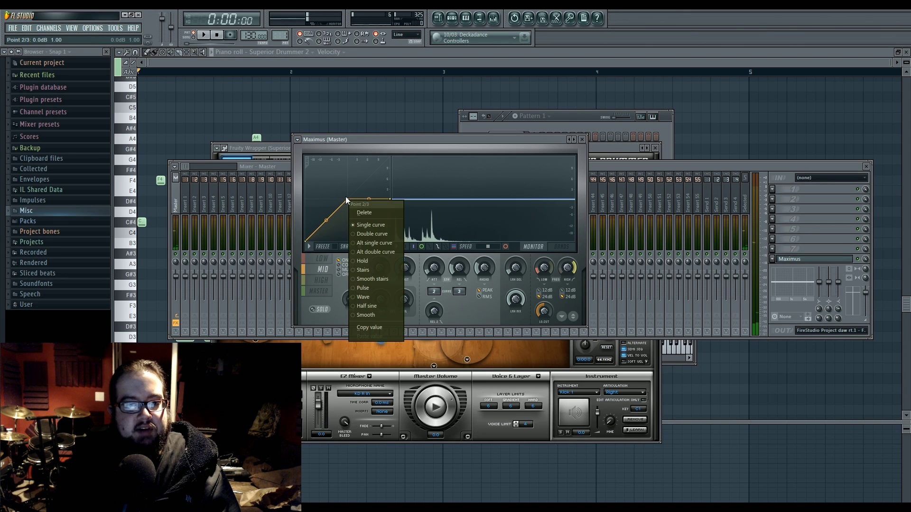
left_click(363, 229)
mouse_move(326, 219)
left_mouse_down()
mouse_move(326, 209)
mouse_move(326, 229)
mouse_move(320, 216)
left_mouse_up()
key("space")
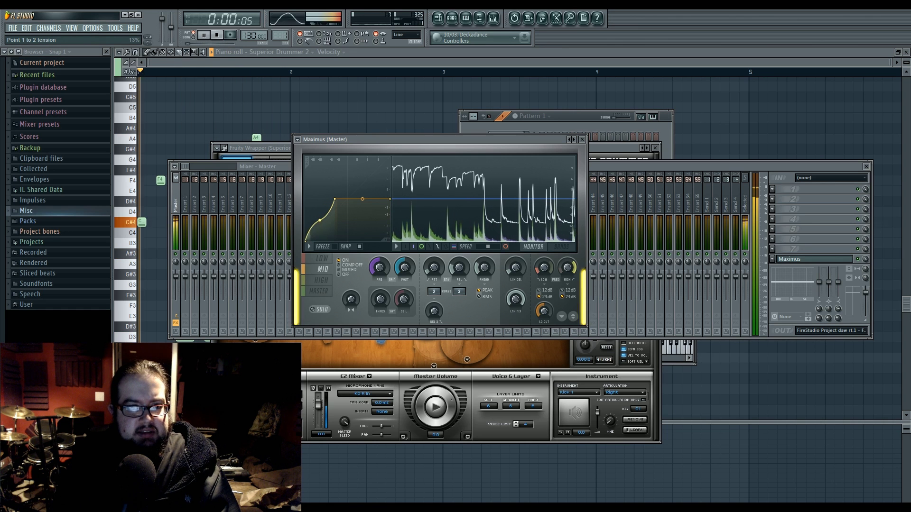
left_click_drag(320, 220, 320, 220)
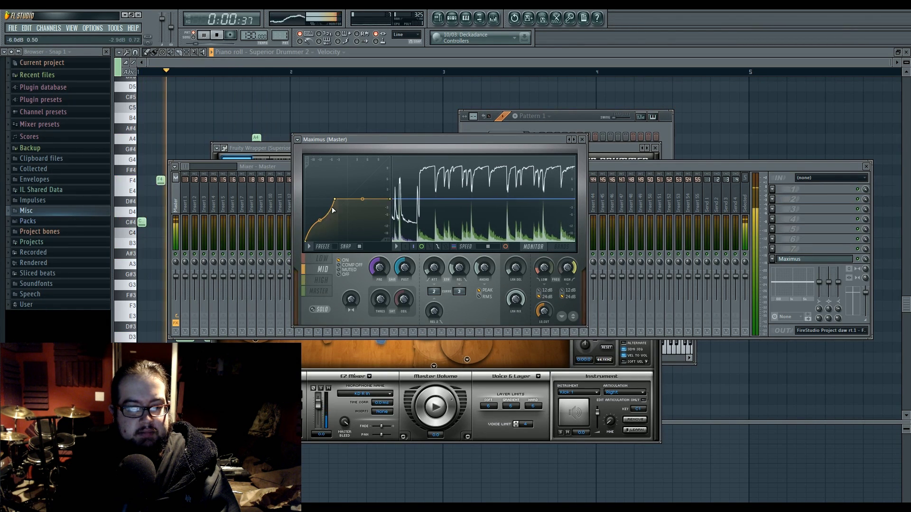
left_click_drag(335, 199, 339, 200)
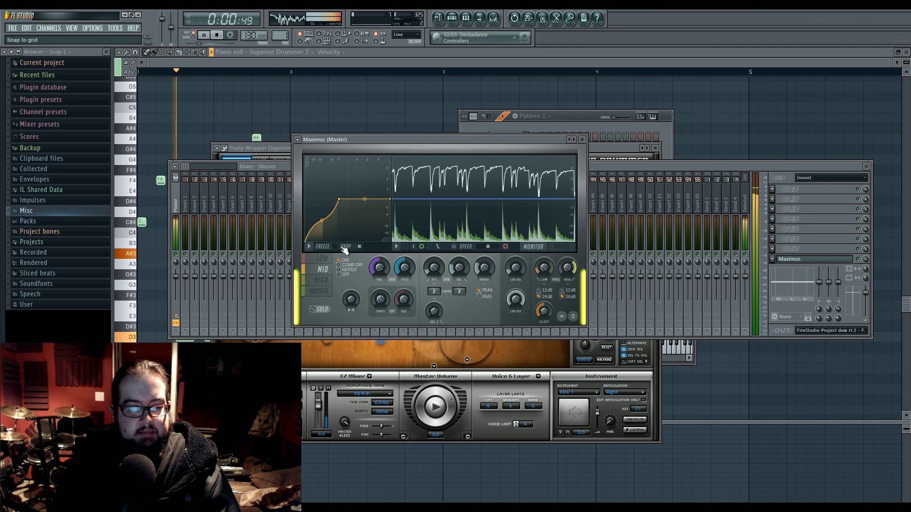
key("space")
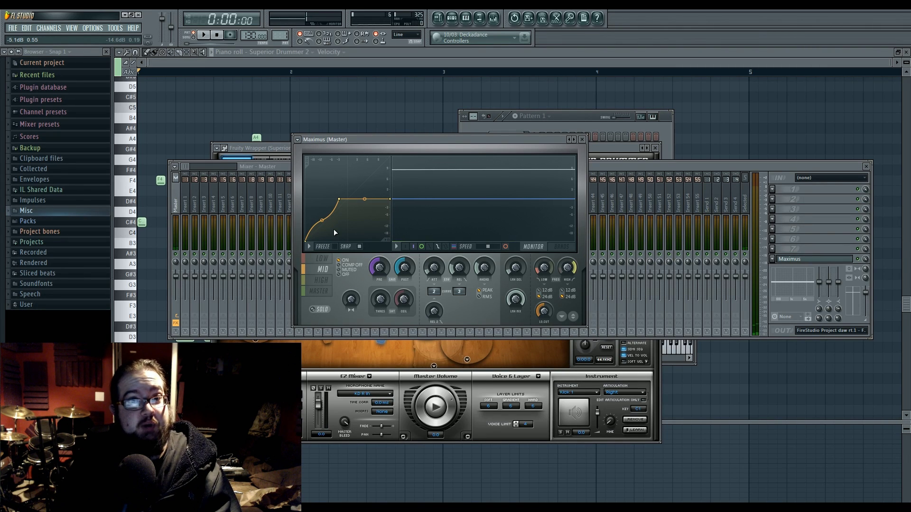
Step: Move the high band's knee to -3.0 dB input, bend its first segment to 12% tension and adjust the release during playback
left_click(321, 280)
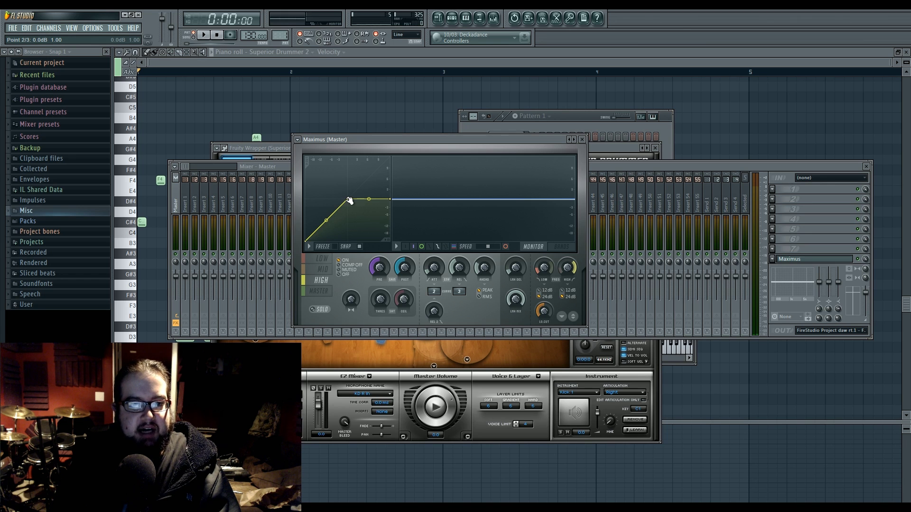
key("space")
left_click_drag(349, 200, 322, 213)
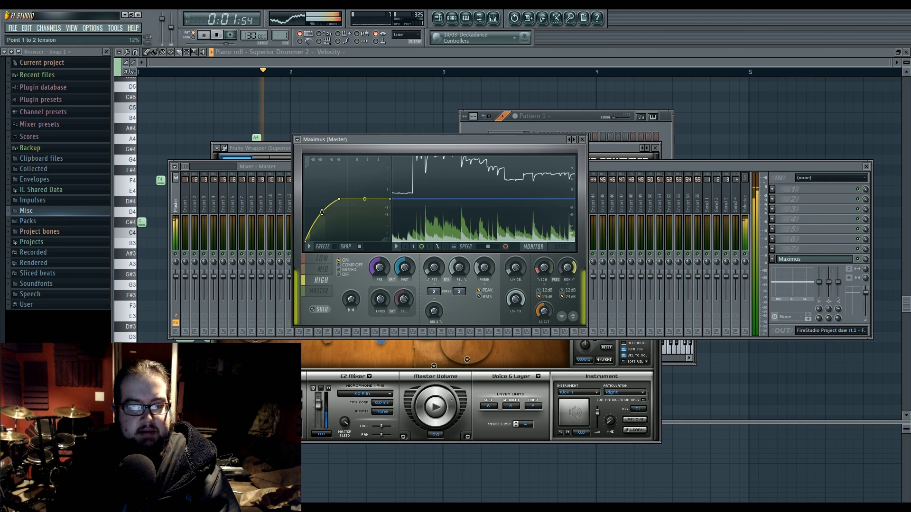
mouse_move(459, 268)
left_mouse_down()
mouse_move(458, 283)
mouse_move(453, 267)
left_mouse_up()
key("space")
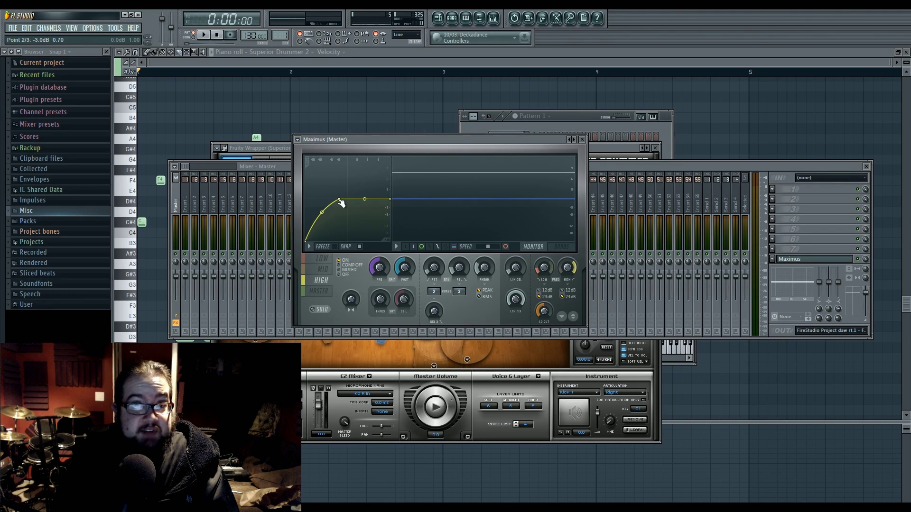
Step: Select the master band and play the drum pattern to check the combined result of the reshaped bands
mouse_move(398, 140)
left_mouse_down()
mouse_move(398, 152)
mouse_move(389, 137)
mouse_move(400, 144)
mouse_move(398, 132)
left_mouse_up()
left_click(320, 282)
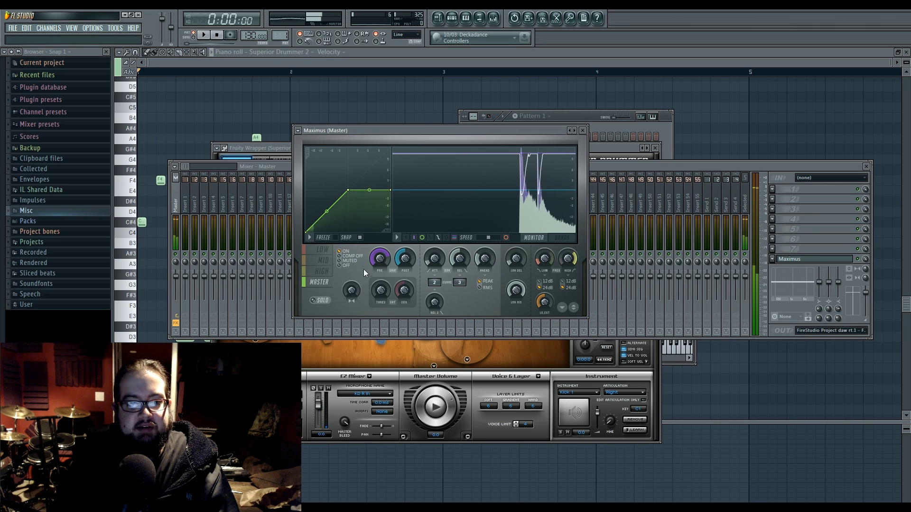
key("space")
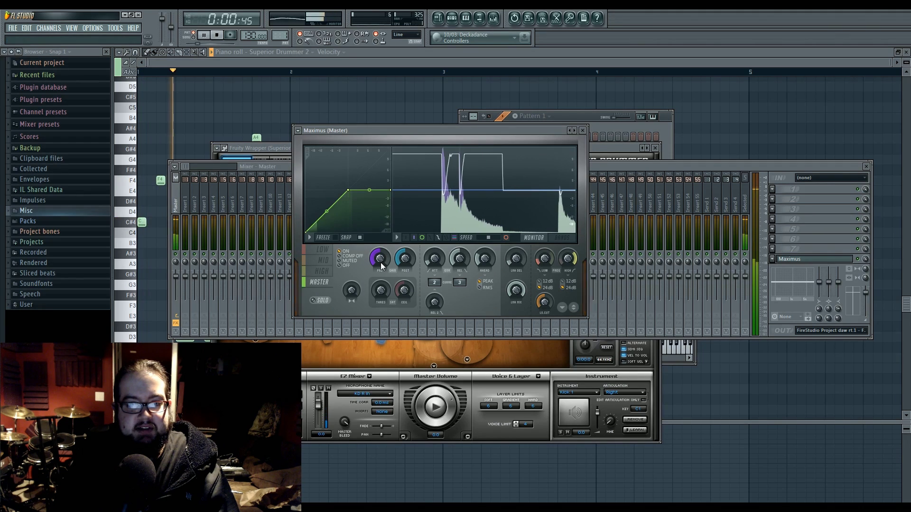
key("space")
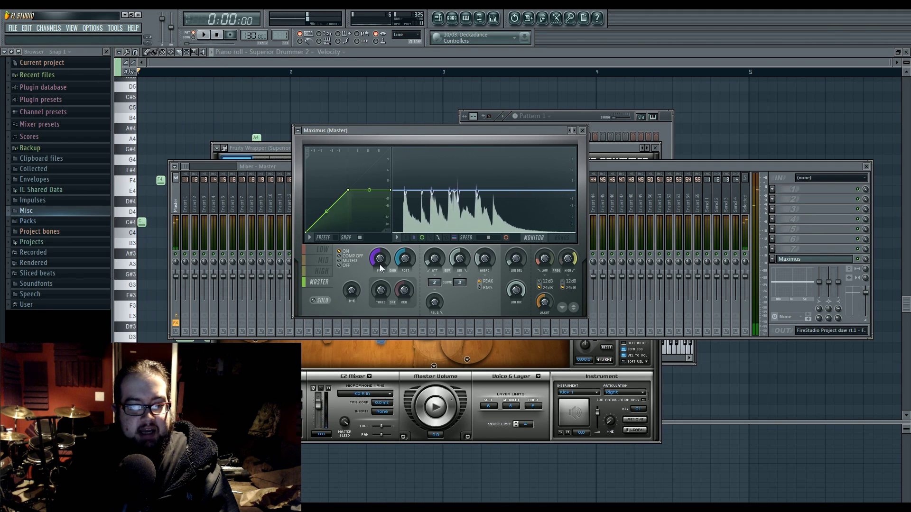
Step: Raise the master band's pre gain, add a peak point at about -14.2 dB input and 5.2 dB output, and play the pattern
left_click_drag(379, 262, 380, 252)
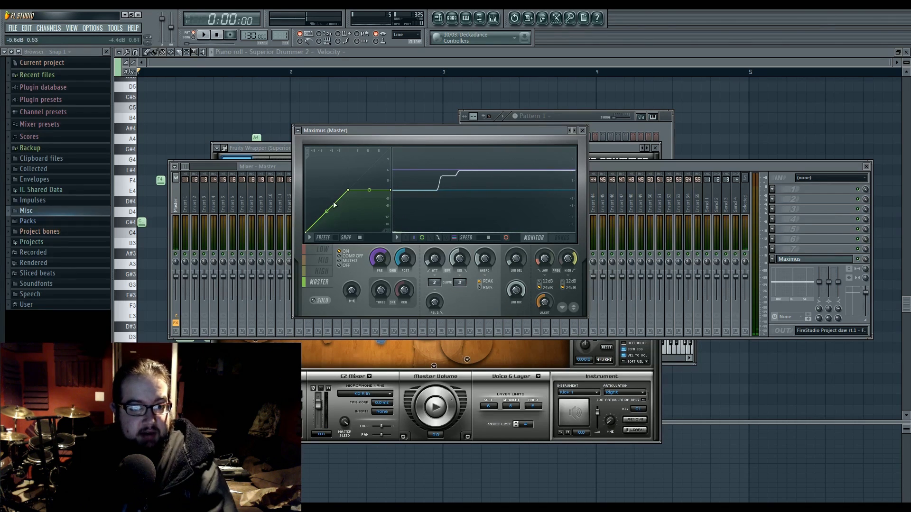
left_click_drag(326, 210, 321, 172)
right_click(327, 170)
key("space")
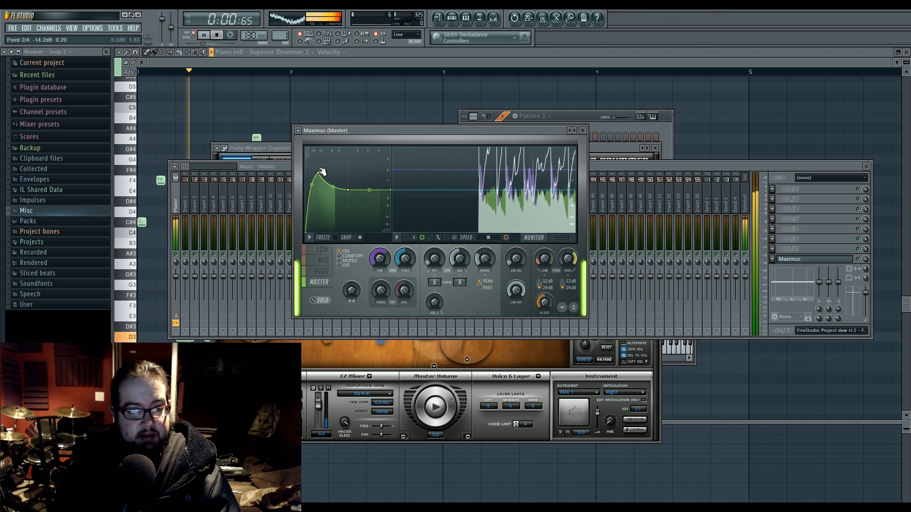
key("space")
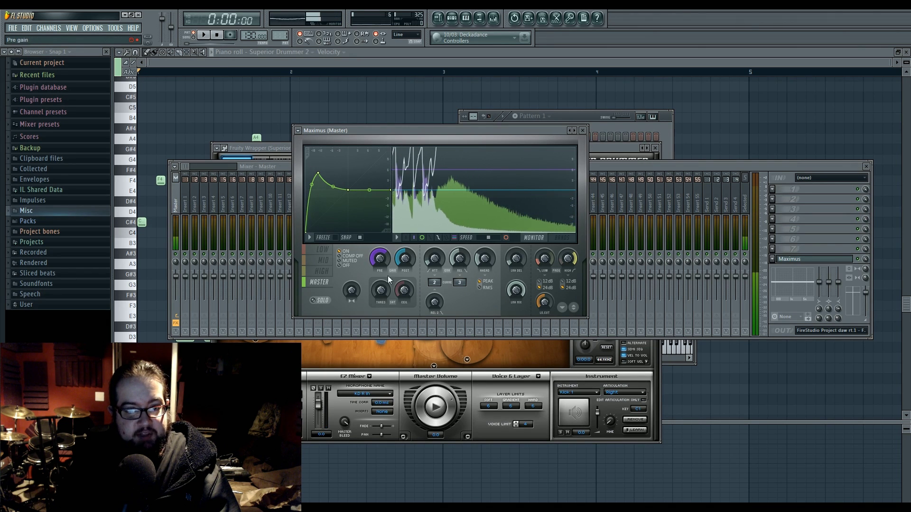
Step: Delete the added peak point and reshape the master envelope into a straight diagonal reaching the maximum output level
right_click(318, 174)
left_click(355, 187)
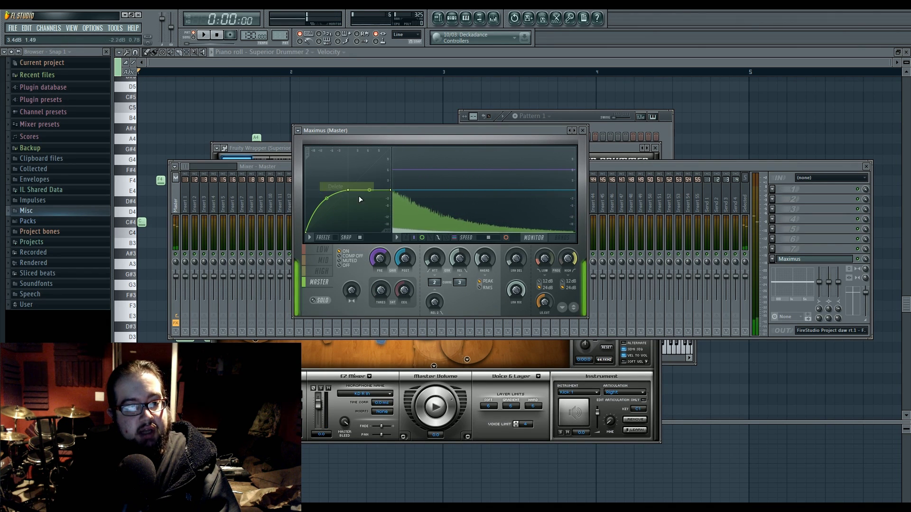
left_click_drag(391, 190, 391, 147)
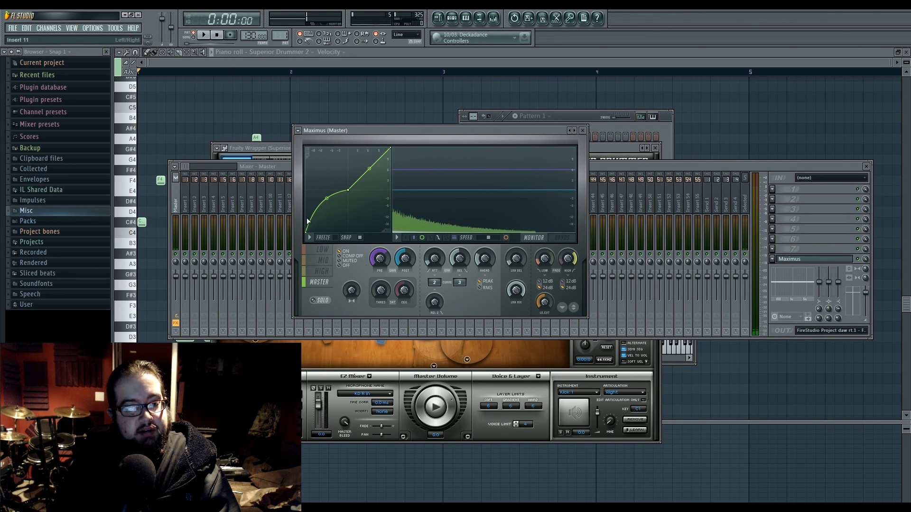
right_click(327, 199)
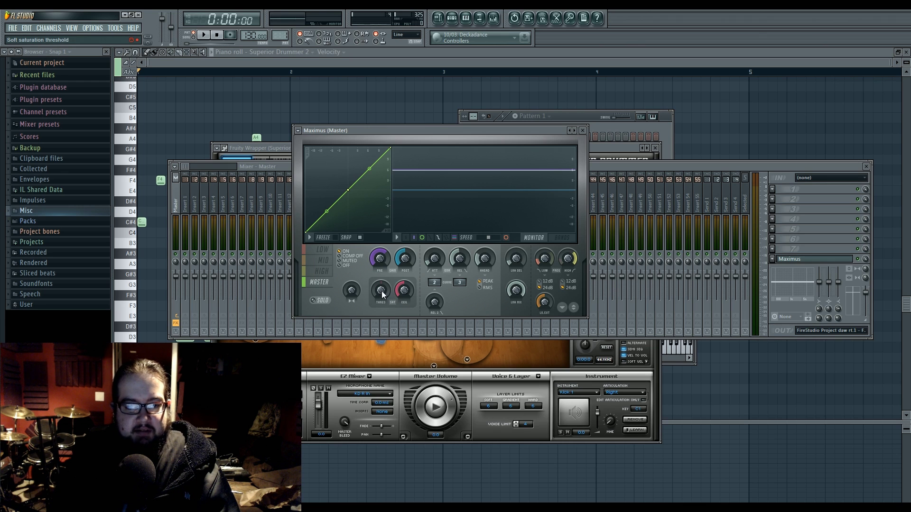
Step: Adjust the master band's soft saturation, then set its pre gain to about 1.8 dB while playing the pattern
mouse_move(382, 294)
left_mouse_down()
mouse_move(382, 275)
mouse_move(402, 299)
mouse_move(402, 291)
mouse_move(379, 299)
mouse_move(379, 292)
mouse_move(387, 298)
left_mouse_up()
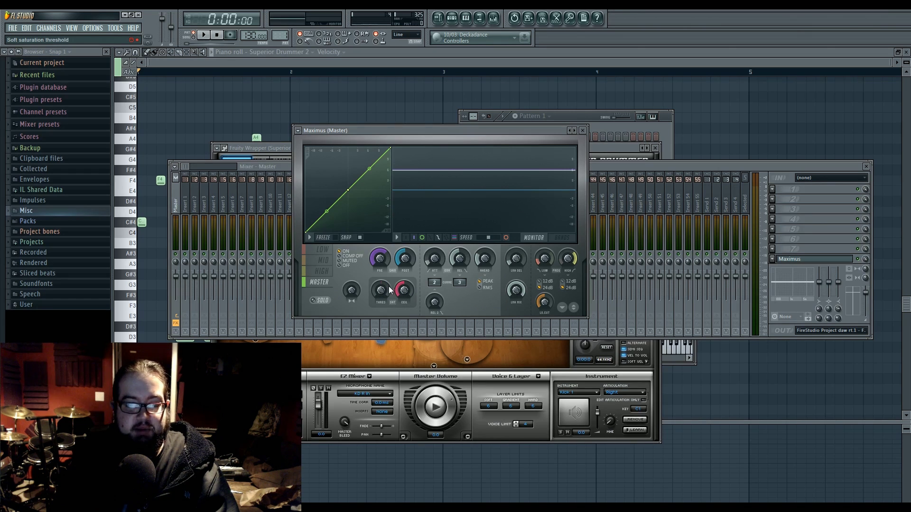
left_click_drag(402, 290, 383, 294)
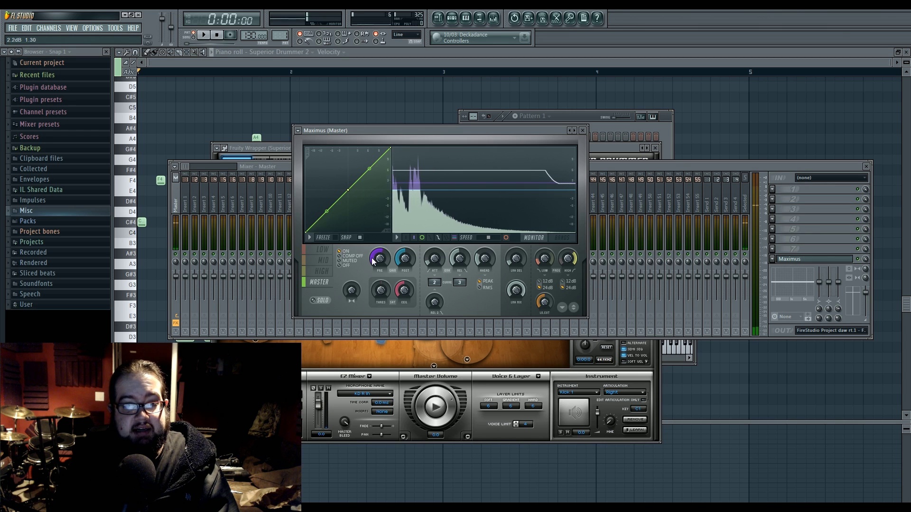
key("space")
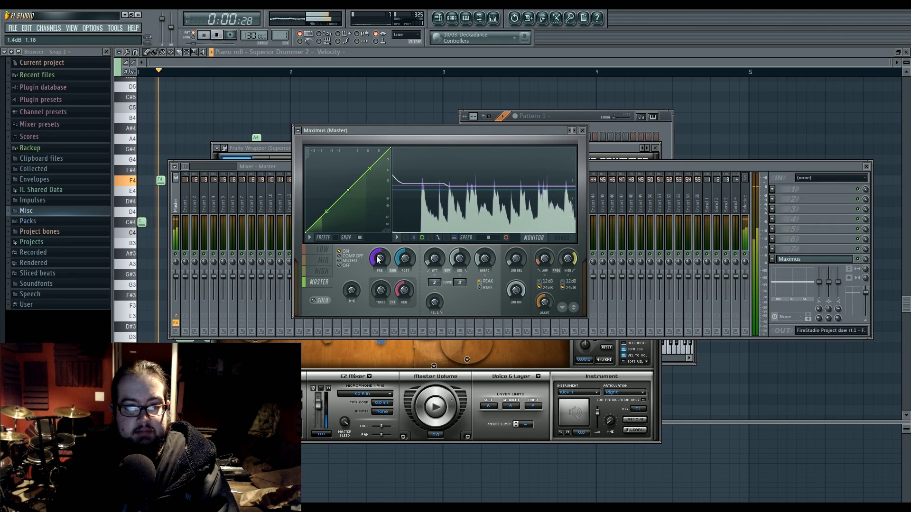
scroll(377, 260, "down", 1)
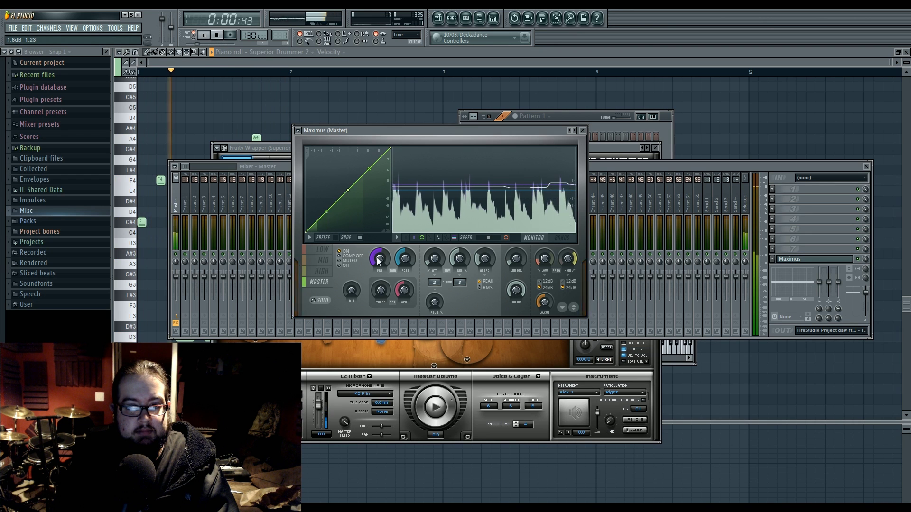
Step: Bend the master envelope's first segment to 25% tension and adjust the release to about 309.52 ms during playback
left_click_drag(326, 211, 326, 197)
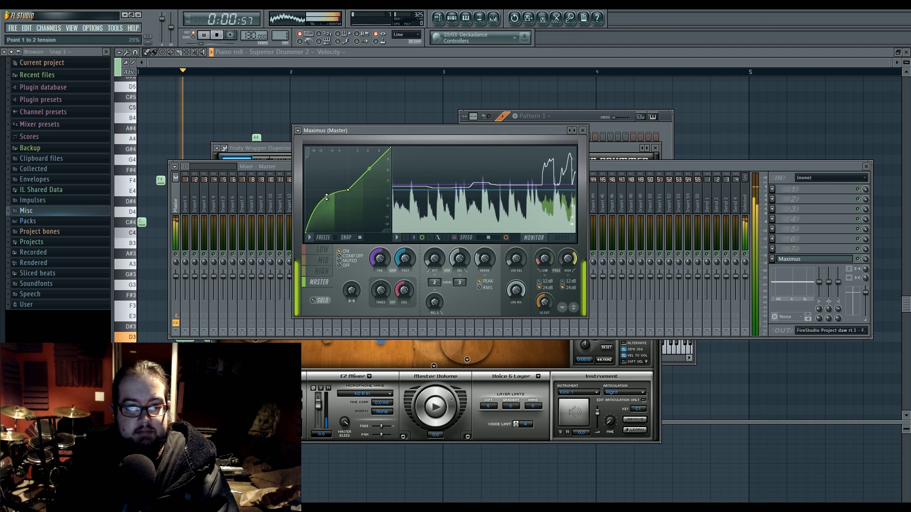
scroll(458, 259, "up", 3)
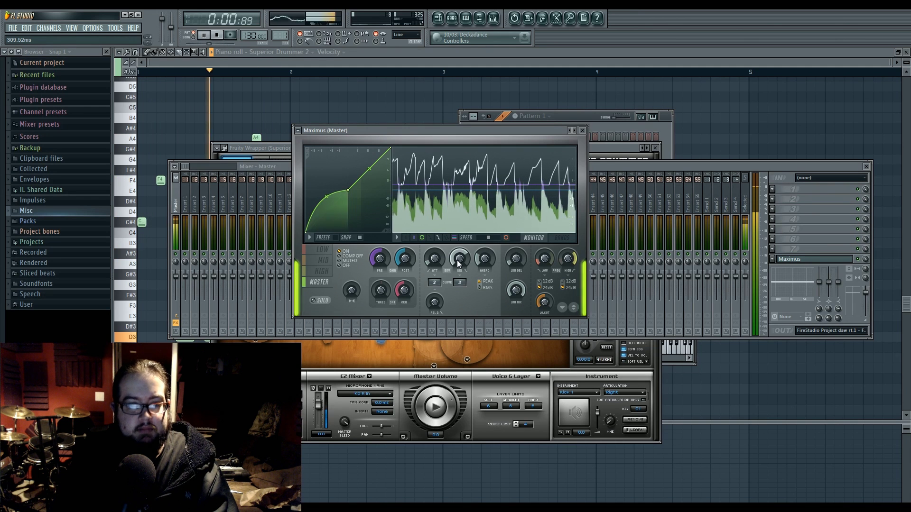
key("space")
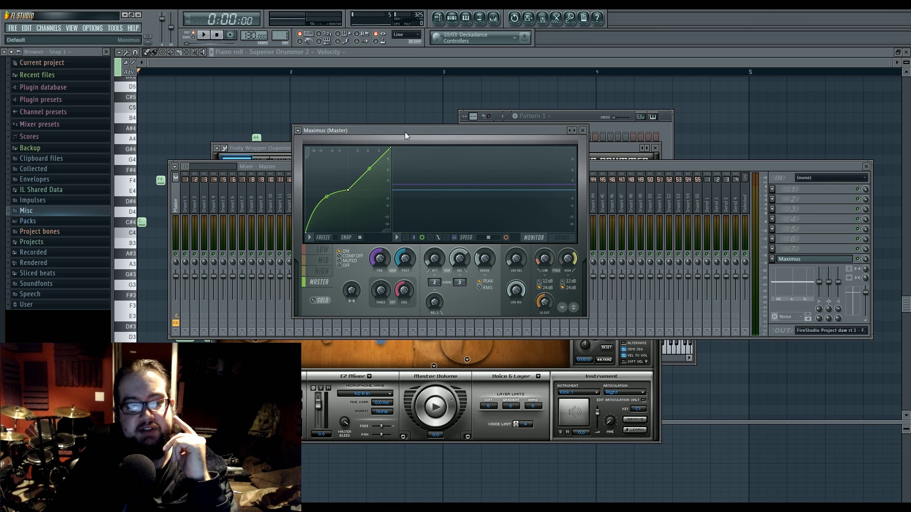
Step: Reduce the bend of the master envelope's first segment to a nearly straight line and play the pattern to compare
left_click_drag(327, 196, 326, 195)
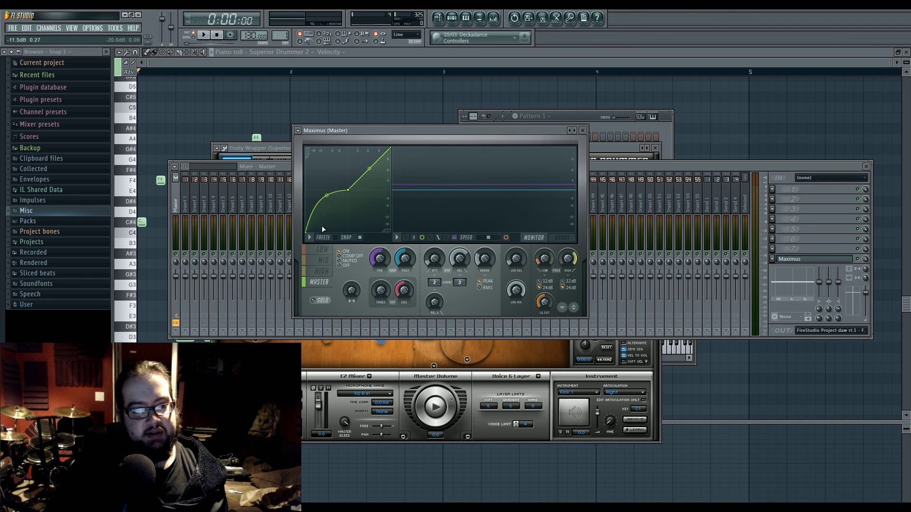
left_click_drag(329, 197, 321, 222)
key("space")
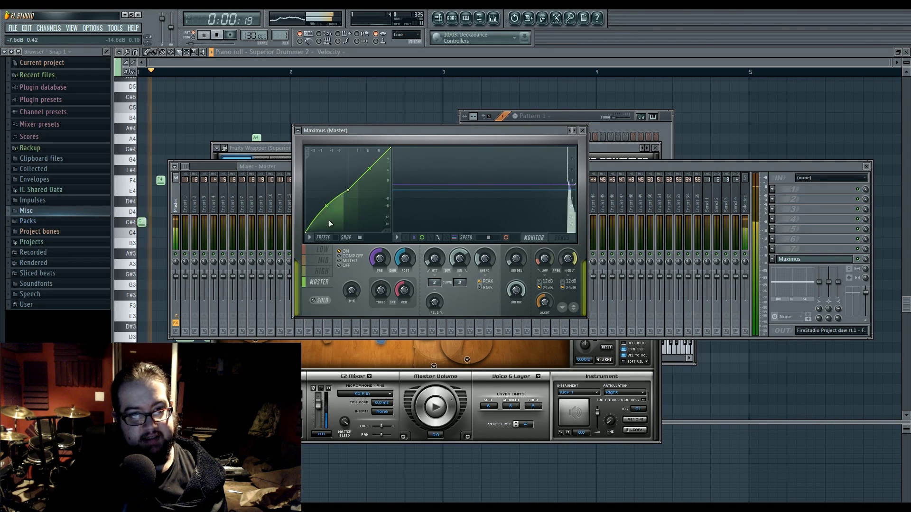
key("space")
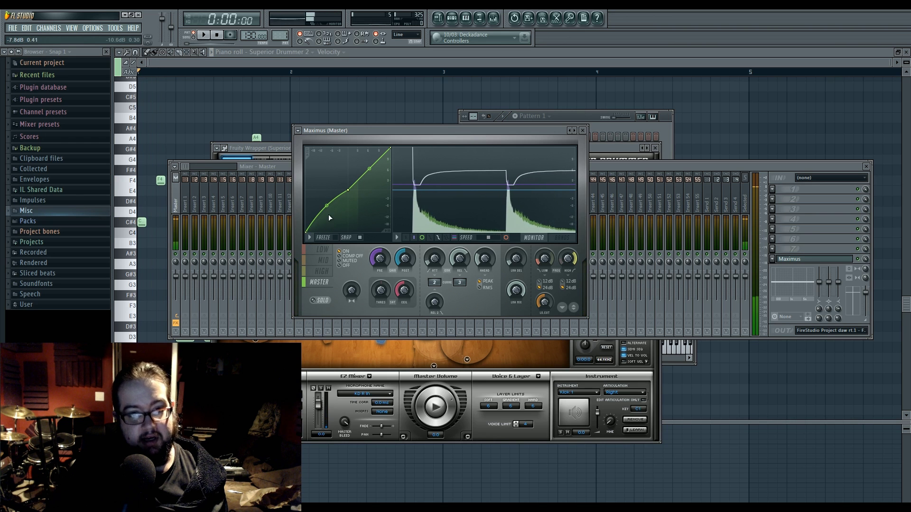
Step: Bend the master envelope's first segment into a plateau before the knee and adjust the release 2 time, pausing the monitor during playback
left_click_drag(329, 213, 337, 193)
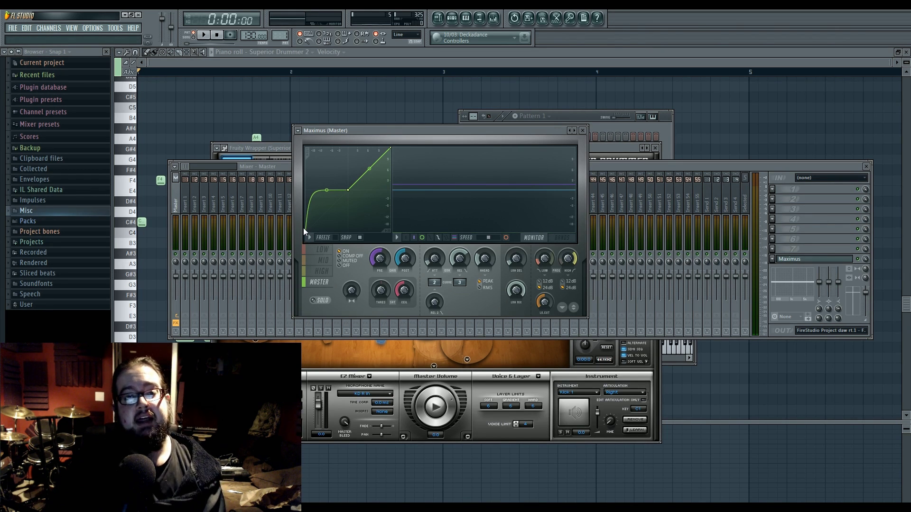
left_click_drag(328, 190, 328, 191)
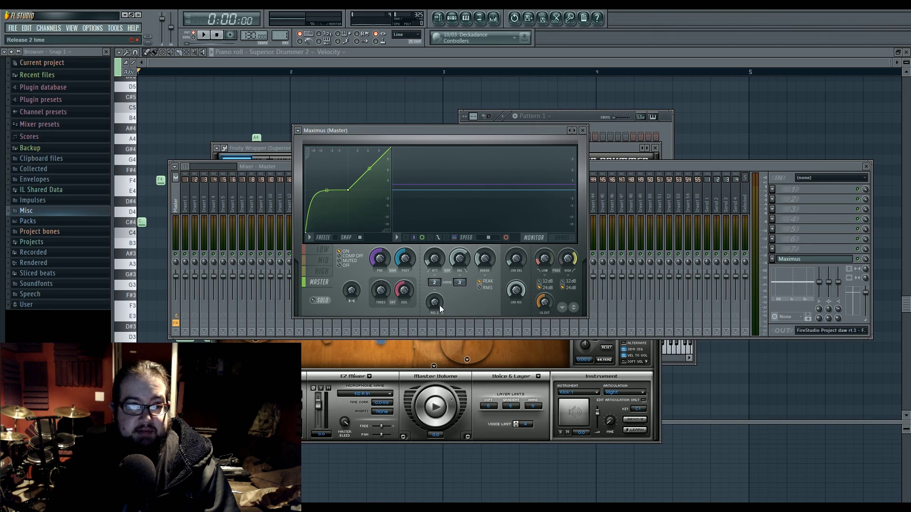
left_click_drag(438, 303, 437, 313)
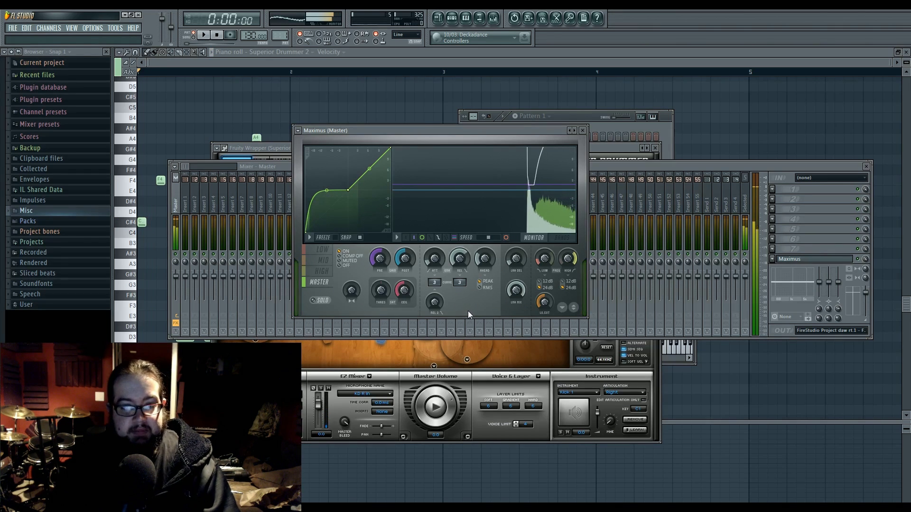
left_click(480, 219)
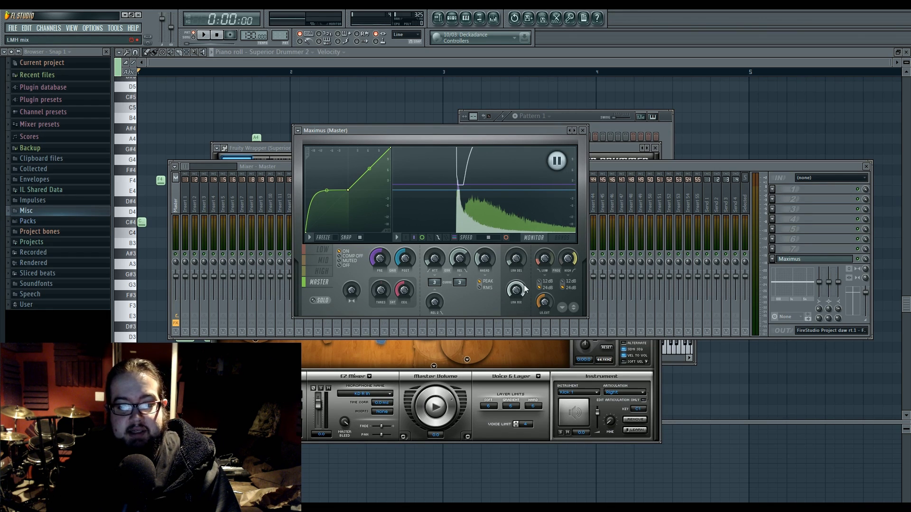
Step: Display the frequency bands, shift the mid/high crossover slightly higher and turn the low cut down to its minimum
left_click(561, 237)
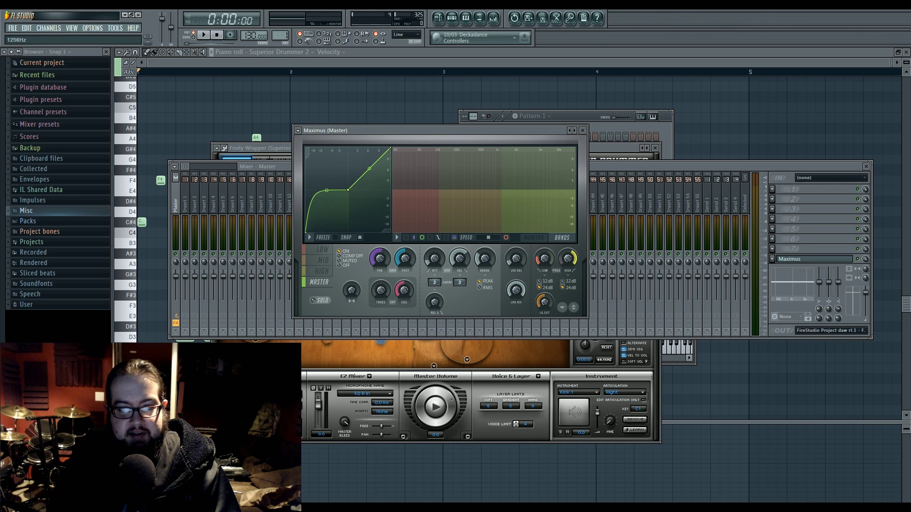
left_click(549, 282)
left_click(569, 282)
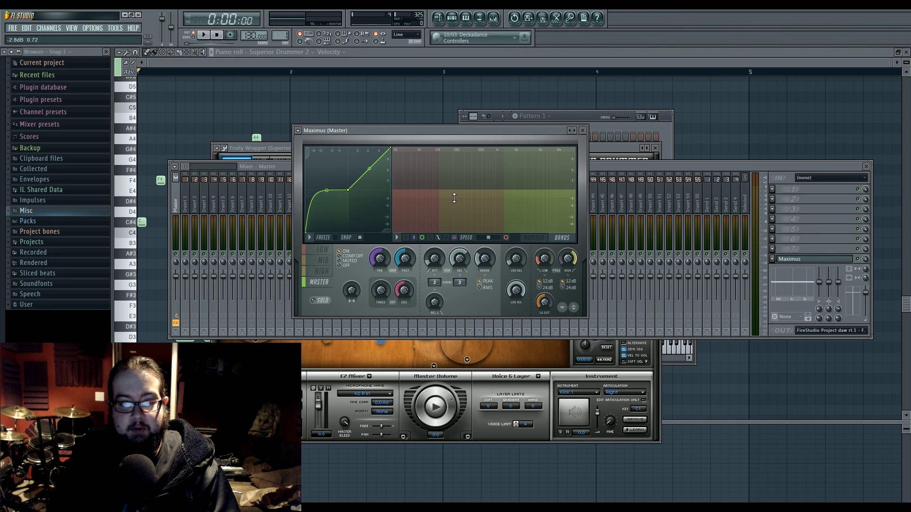
left_click_drag(439, 192, 437, 192)
left_click_drag(504, 193, 509, 193)
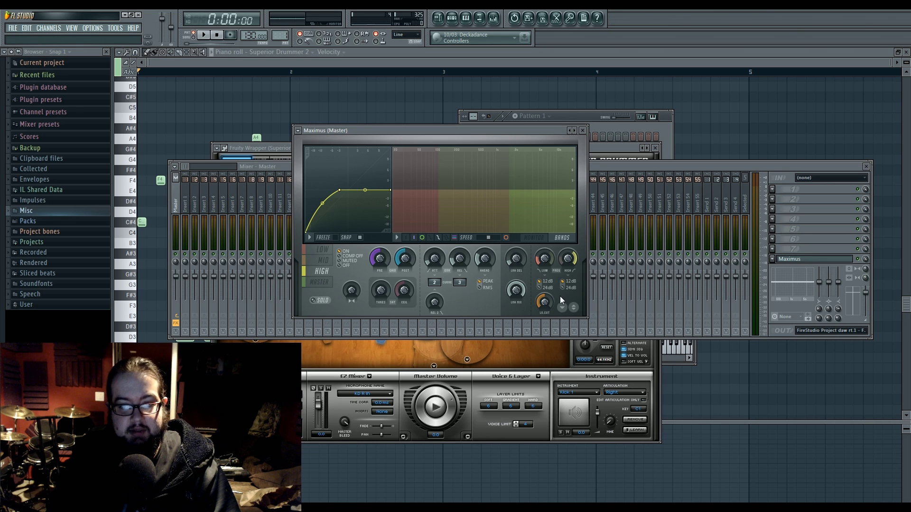
mouse_move(544, 302)
left_mouse_down()
mouse_move(544, 285)
mouse_move(543, 305)
left_mouse_up()
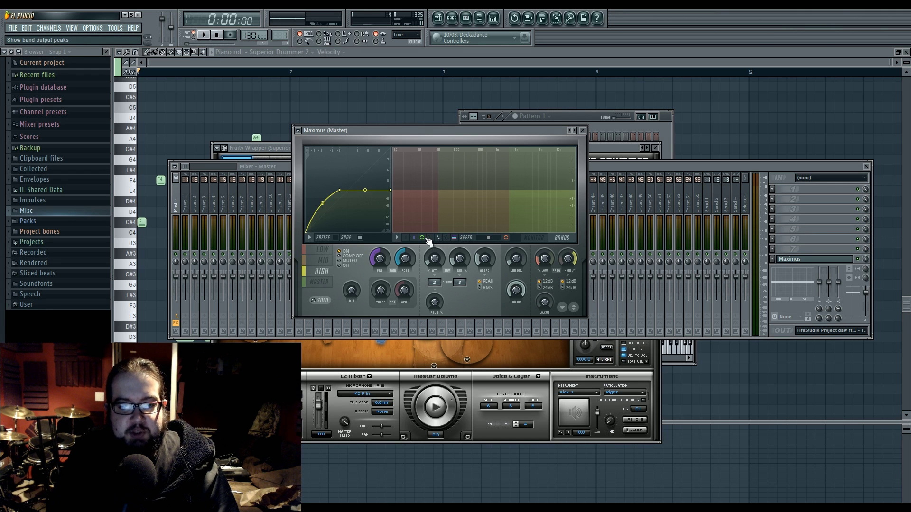
Step: Return to the scrolling monitor and switch its display from peaks to all bands' gain envelopes while the pattern plays
left_click(527, 238)
key("space")
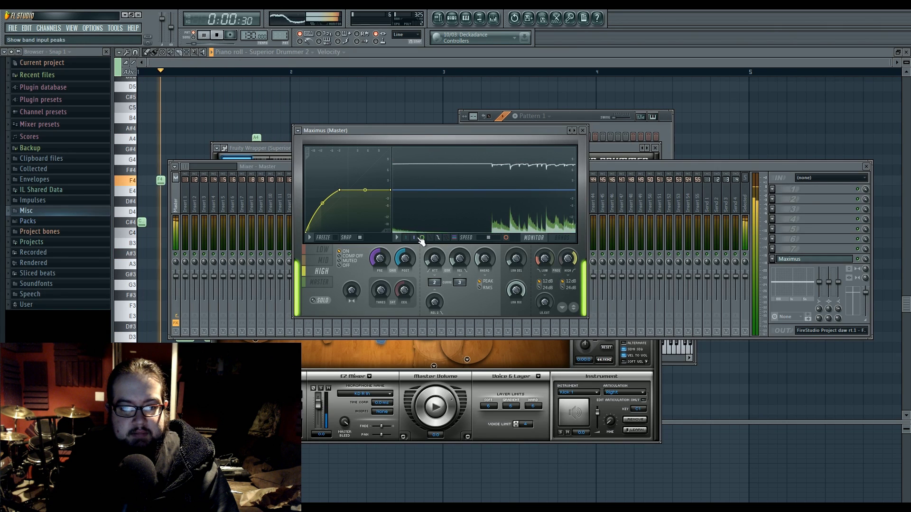
left_click(422, 237)
left_click(431, 238)
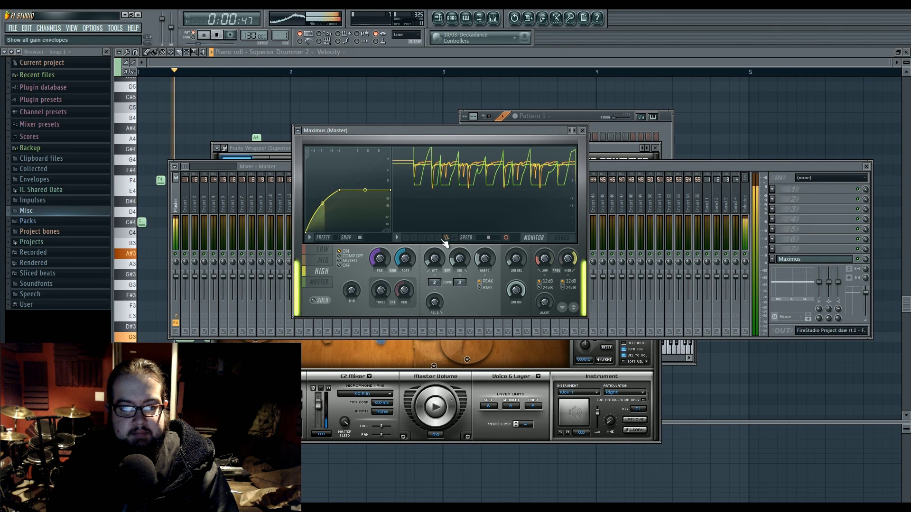
Step: Show the main input peaks and the band input and output peaks alongside the gain envelopes during playback
left_click(422, 238)
left_click(413, 238)
left_click(406, 238)
left_click(430, 239)
left_click(455, 238)
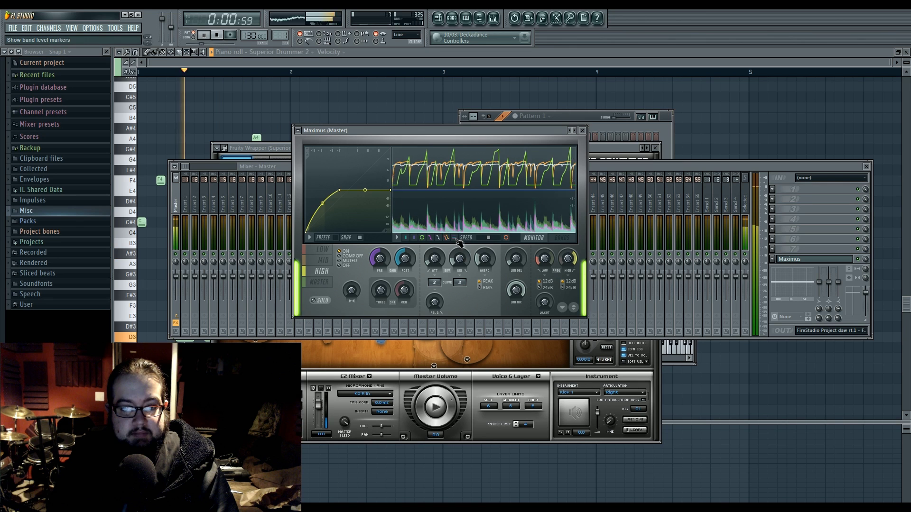
key("space")
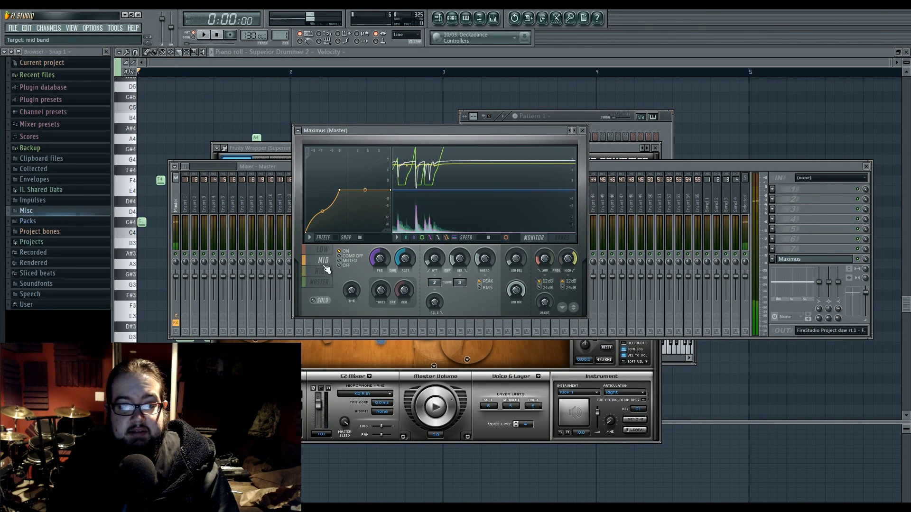
Step: Limit the monitor to the high band's gain envelope, hide the level markers, and play the pattern to check the peaks
left_click(454, 238)
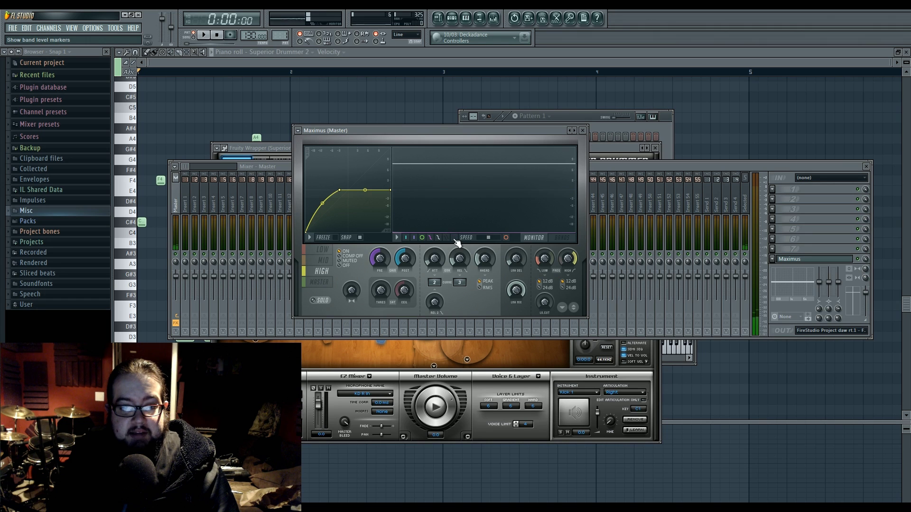
key("space")
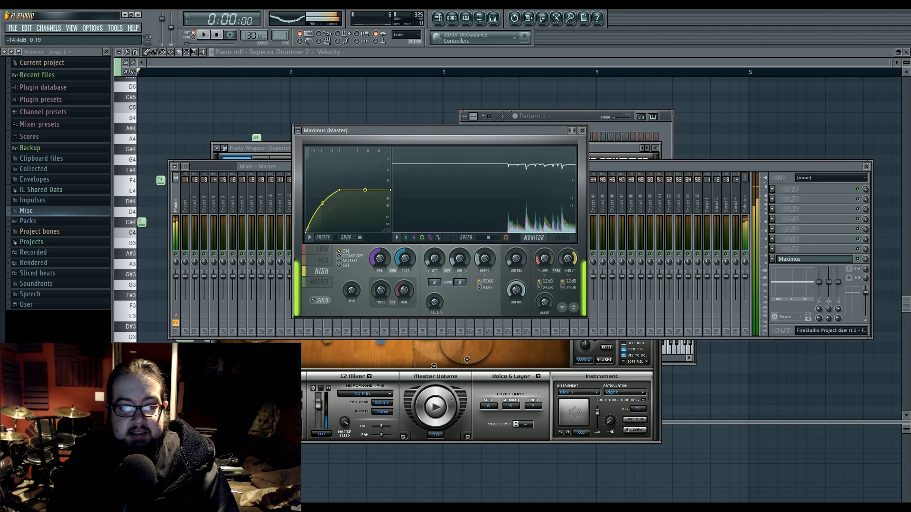
key("space")
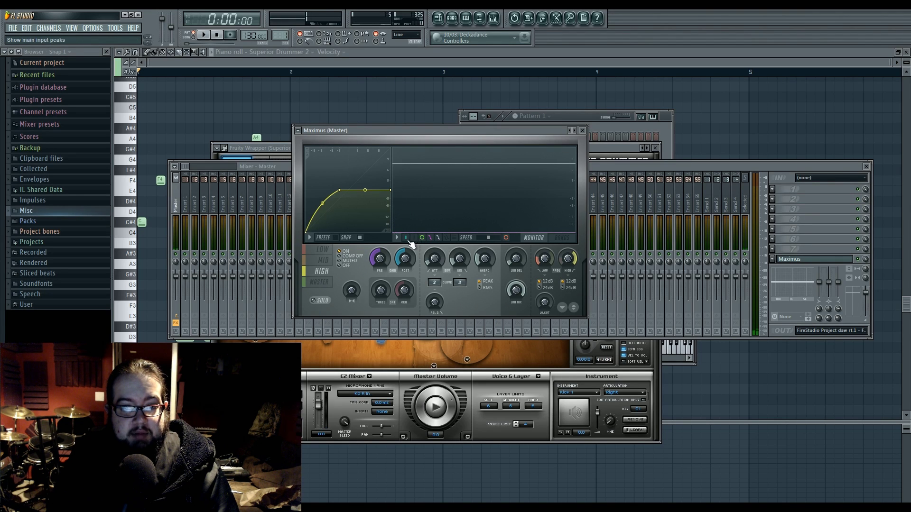
key("space")
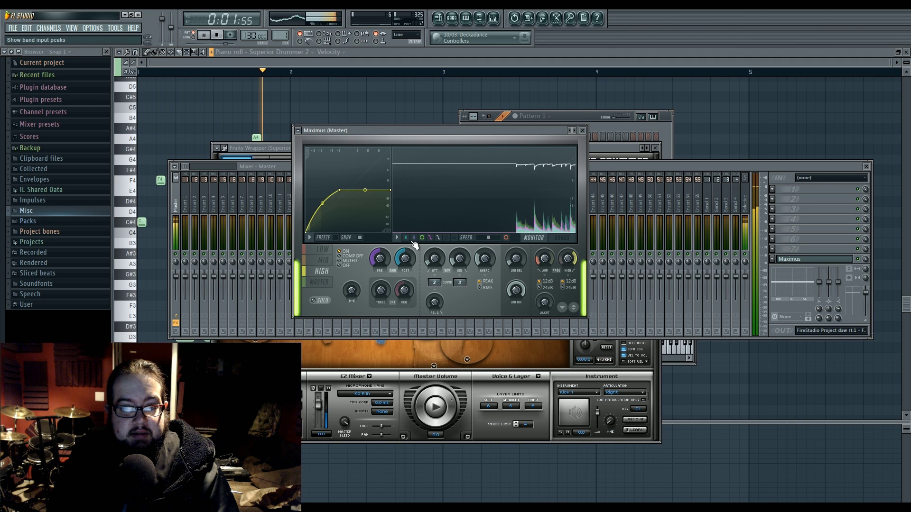
key("space")
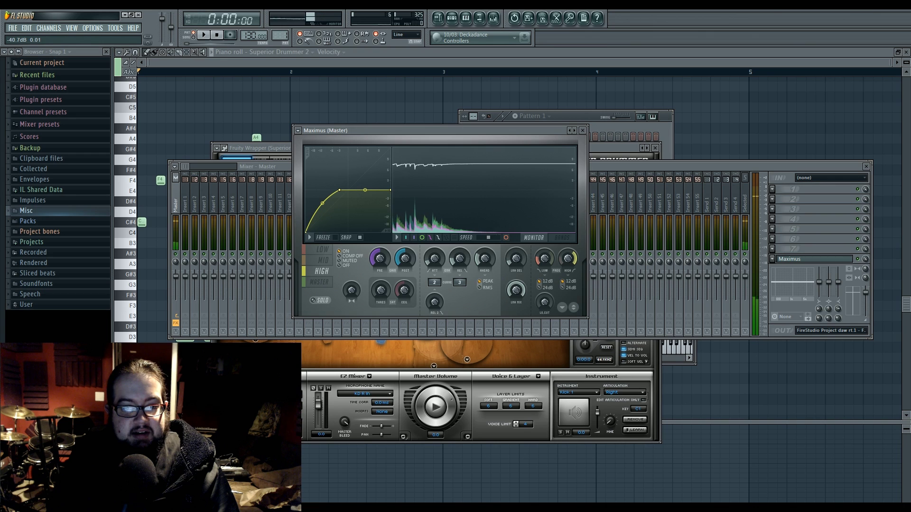
left_click(397, 236)
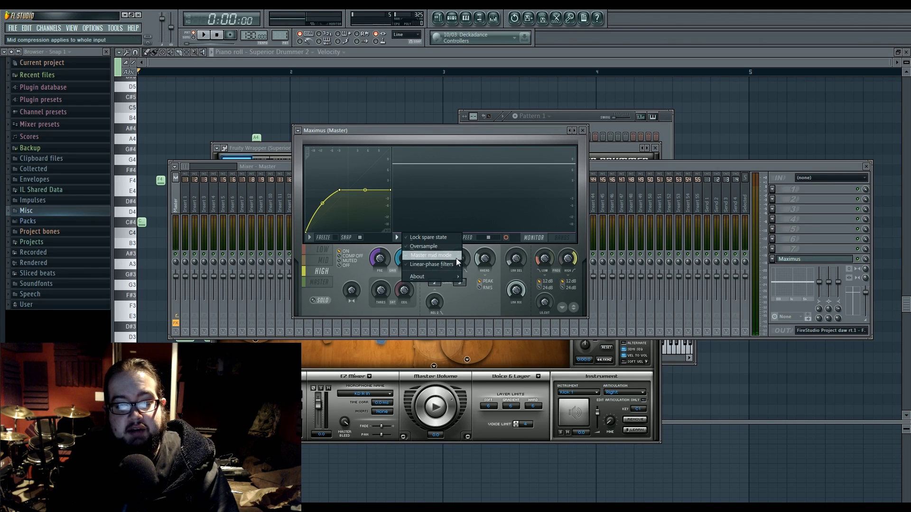
left_click(477, 302)
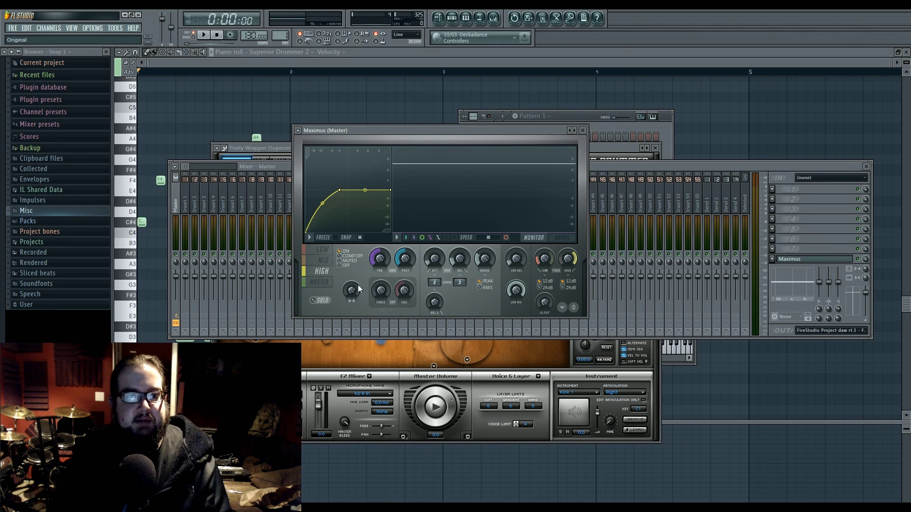
Step: Switch between the low, mid, high and master bands to examine their envelopes and stereo separation settings
left_click(328, 250)
left_click(328, 261)
left_click(328, 272)
left_click(326, 284)
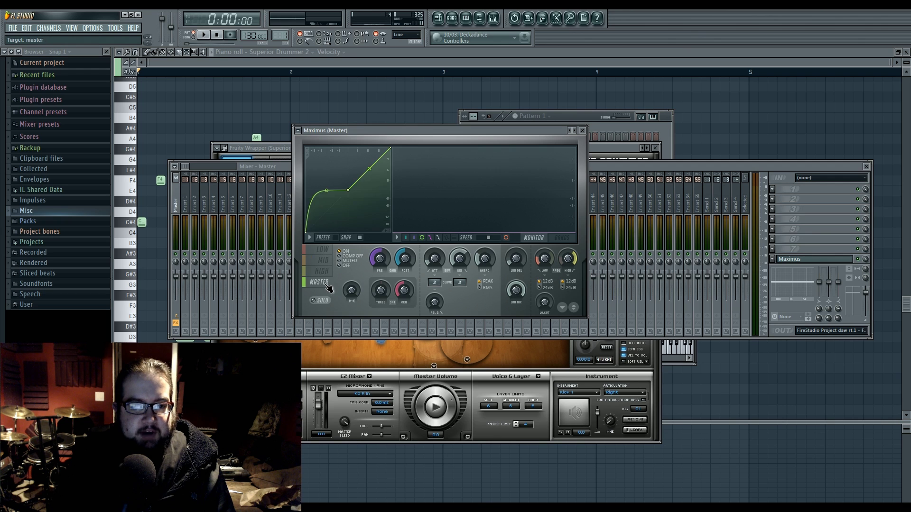
left_click(323, 250)
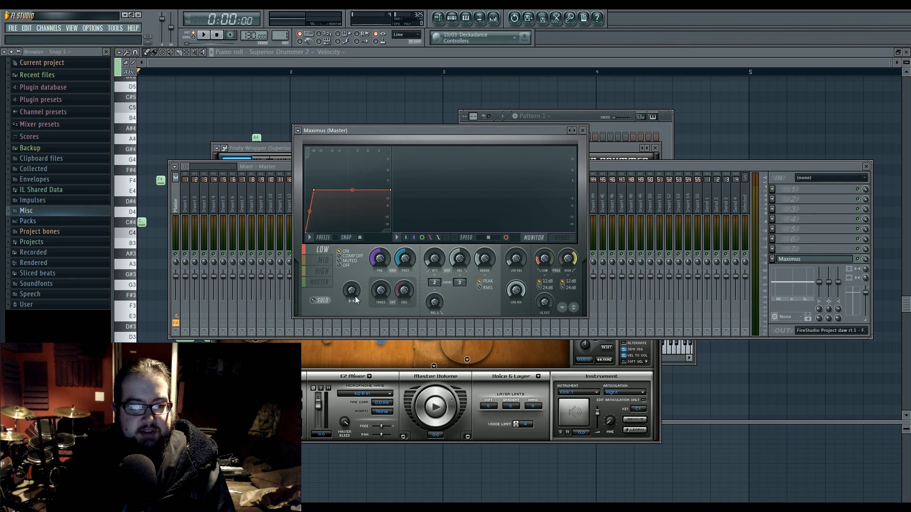
left_click(327, 271)
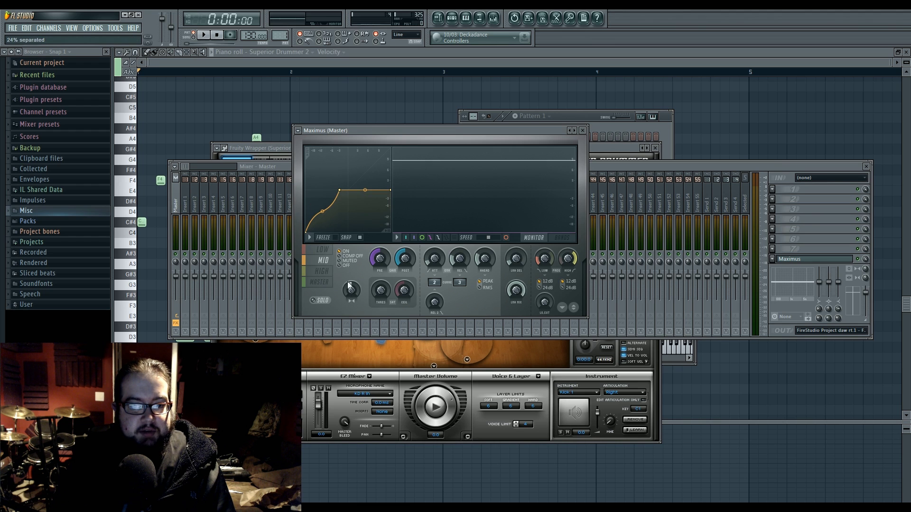
left_click(322, 250)
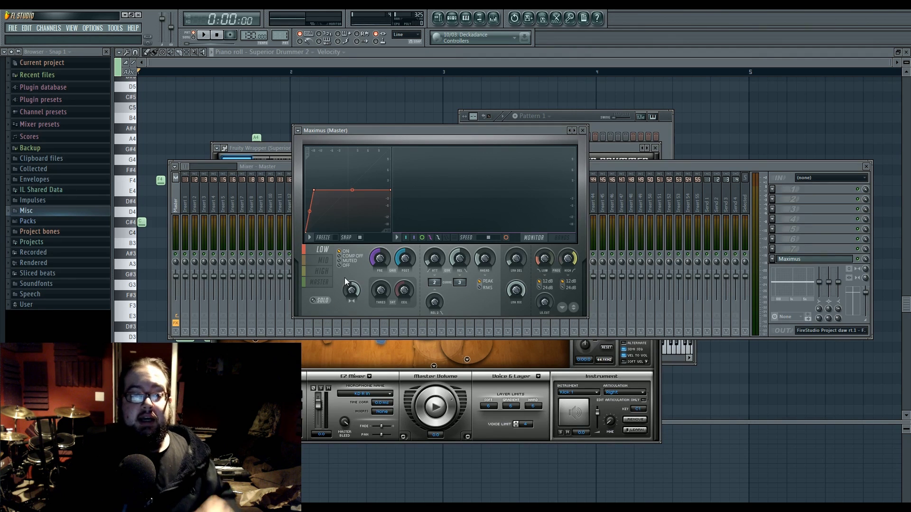
left_click(329, 261)
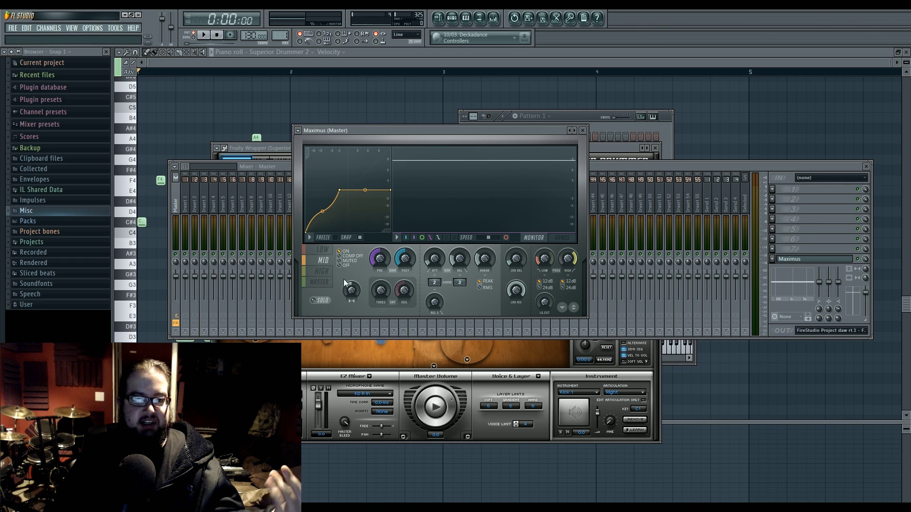
Step: Play the pattern and adjust the mid band's stereo separation to about 38% separated
key("space")
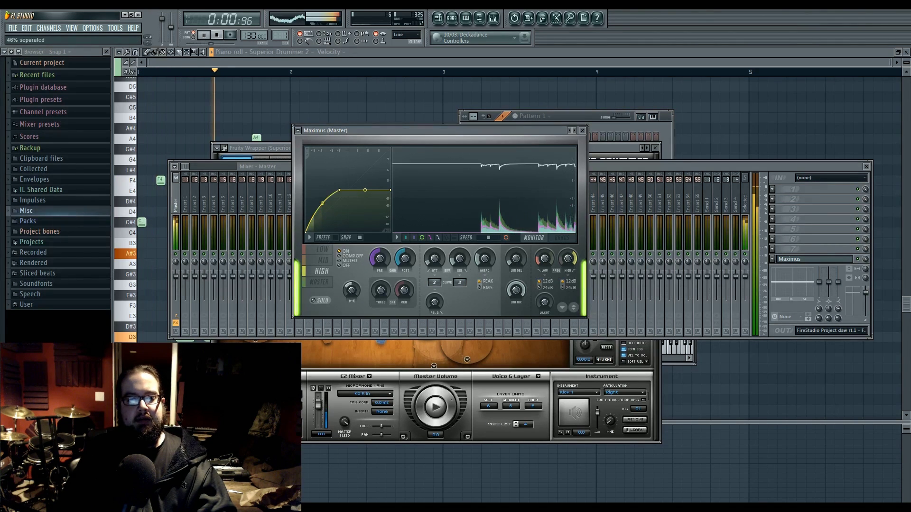
left_click(321, 271)
left_click(325, 261)
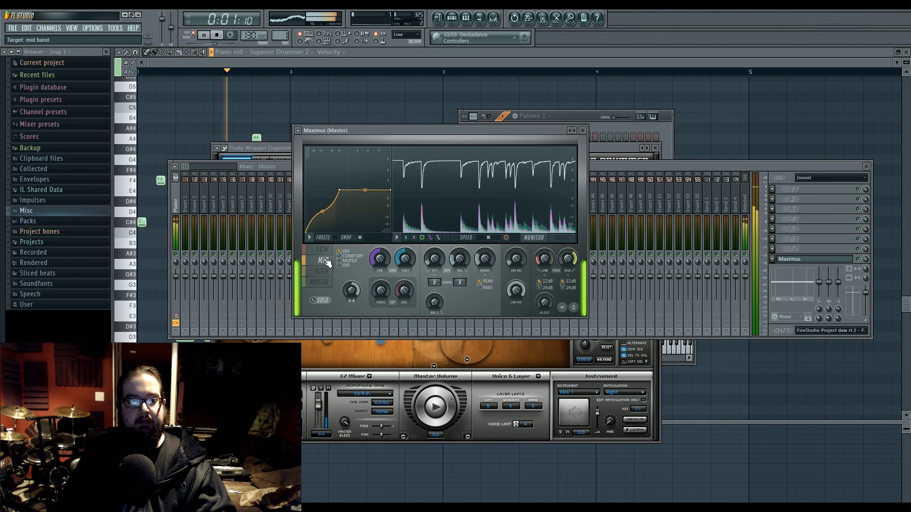
left_click_drag(351, 291, 353, 304)
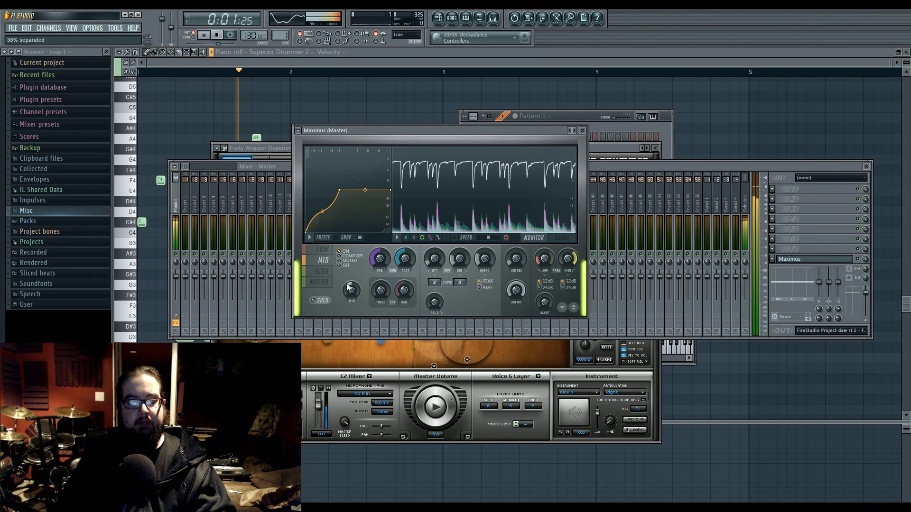
key("space")
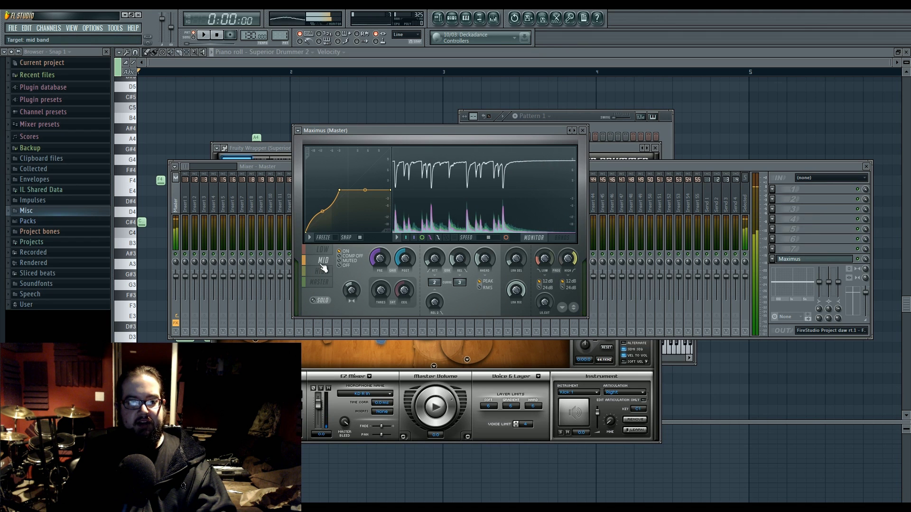
Step: Solo the selected band and audition the low, mid and high bands in turn while the pattern plays
left_click(322, 250)
left_click(320, 299)
key("space")
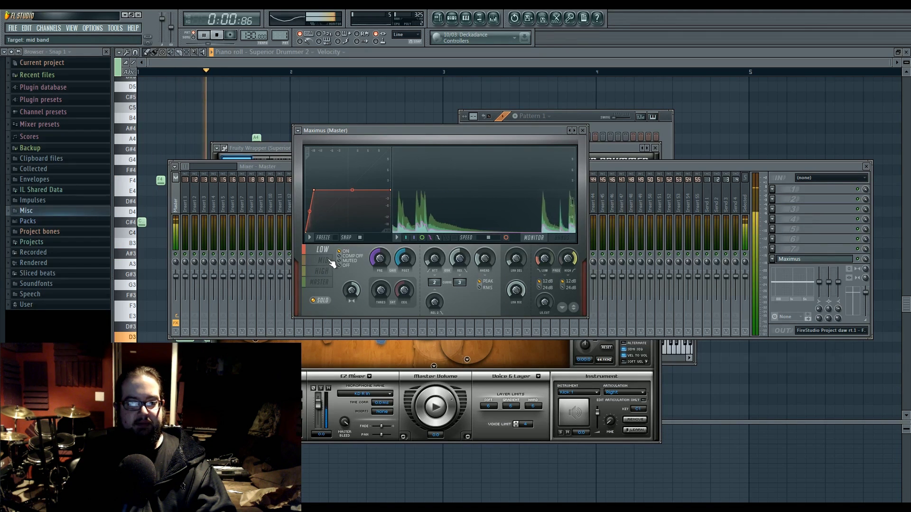
left_click(325, 261)
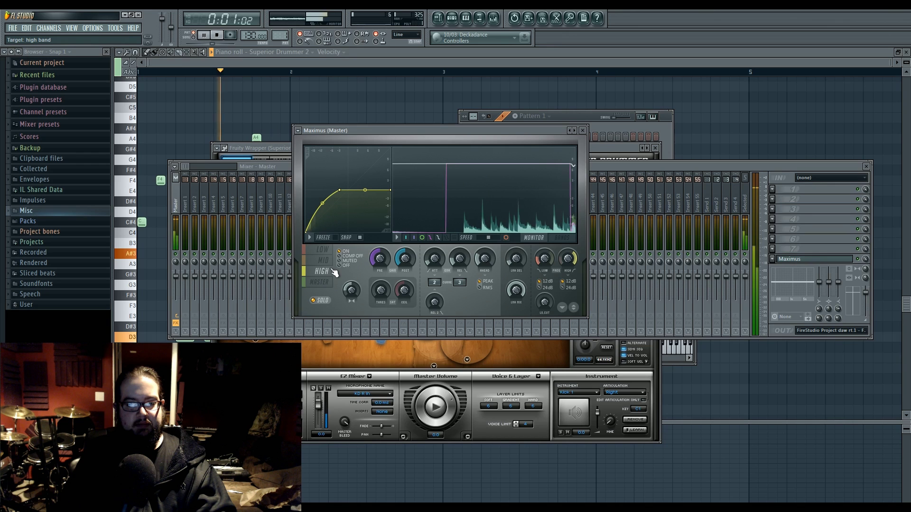
left_click(322, 271)
key("space")
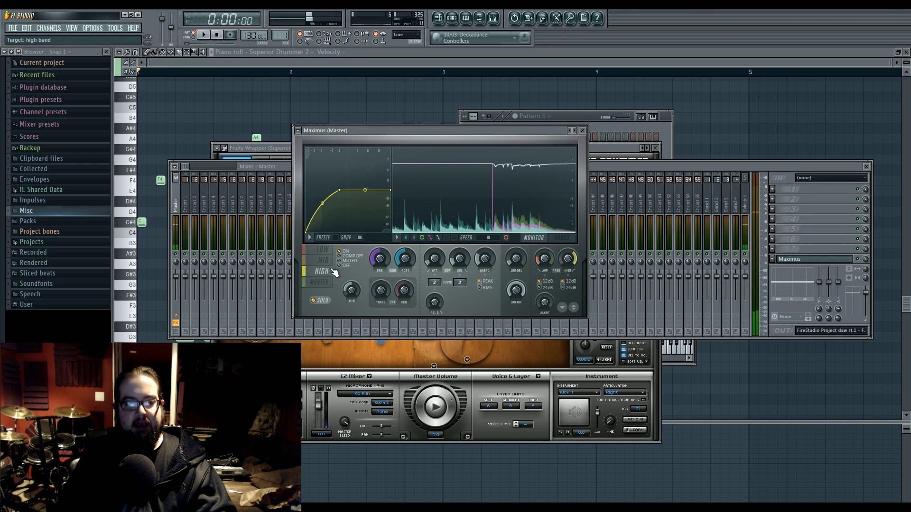
Step: Compare the envelope and timing settings of the master band with those of the low, mid and high bands
left_click(330, 282)
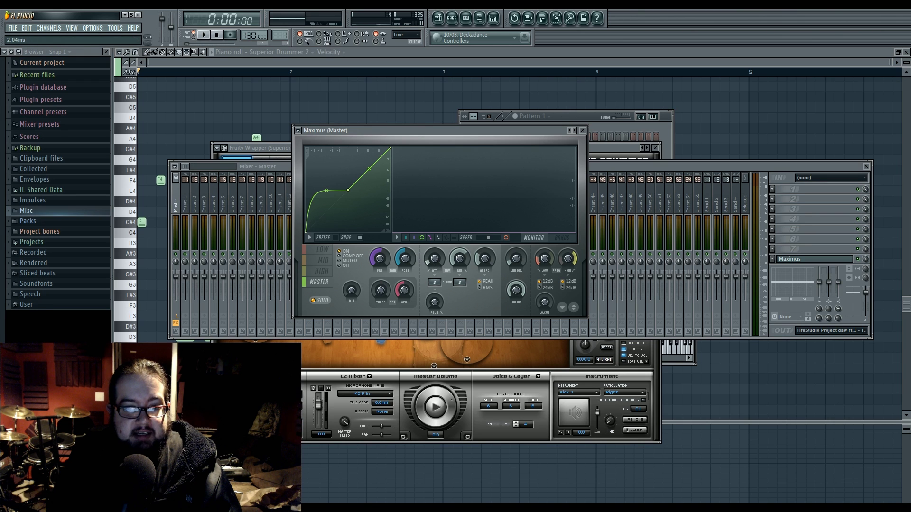
left_click(334, 262)
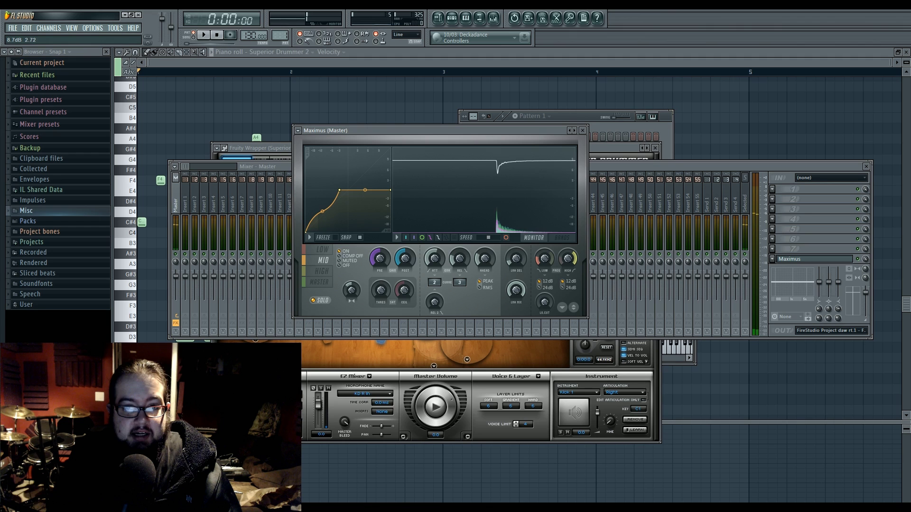
left_click(323, 284)
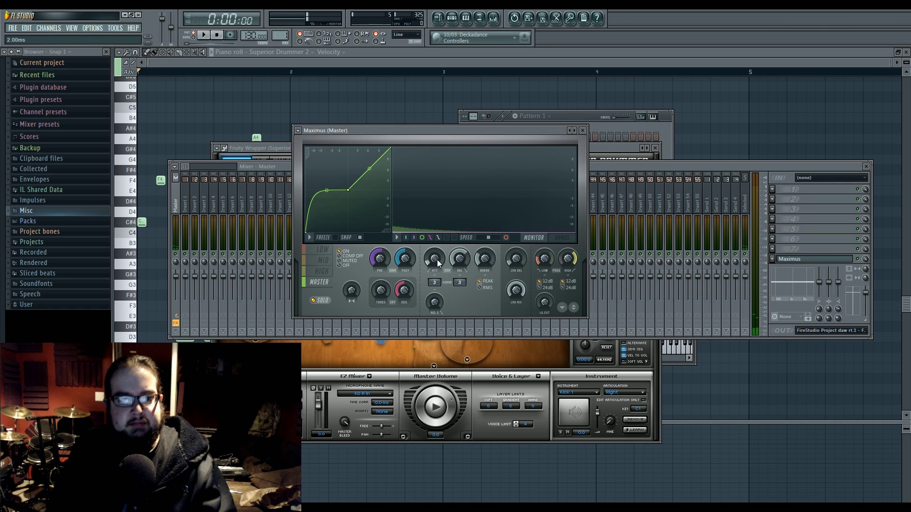
left_click(324, 252)
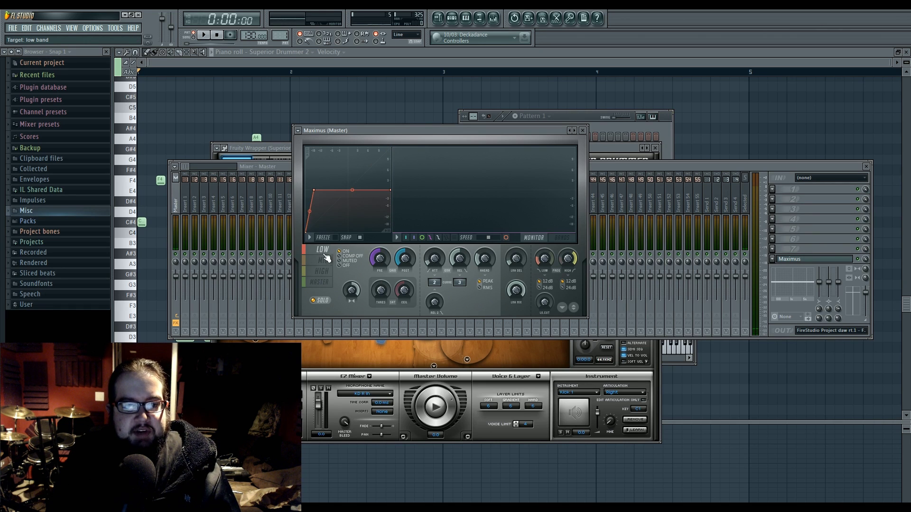
left_click(323, 262)
left_click(324, 252)
left_click(323, 262)
left_click(323, 272)
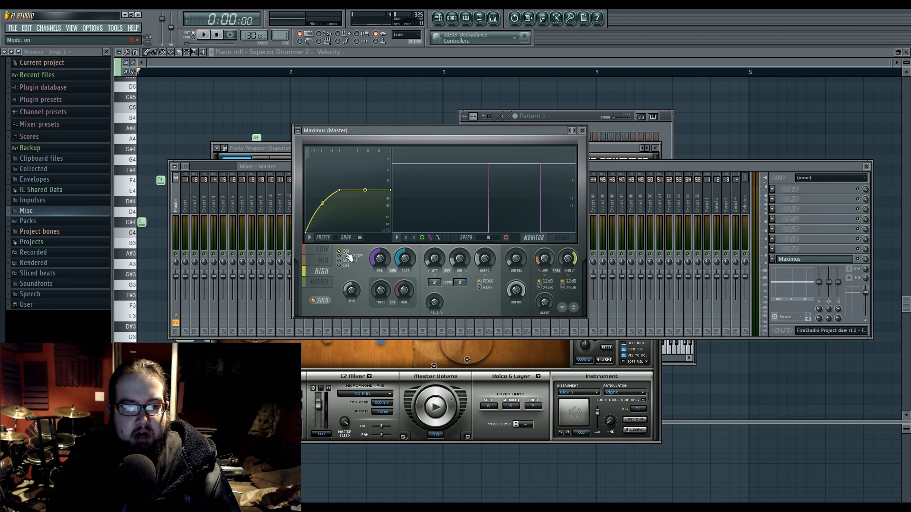
Step: Cycle the low band's mode through compression off, muted, on and off
left_click(331, 255)
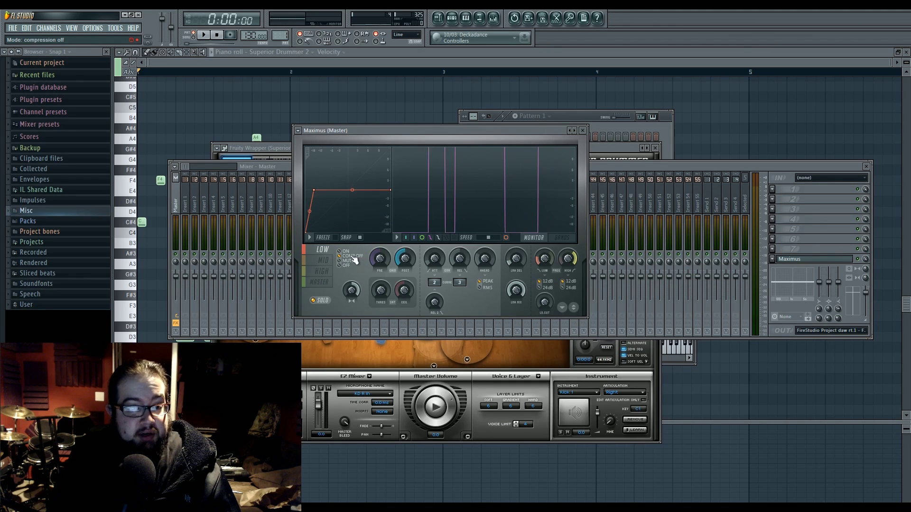
left_click(354, 261)
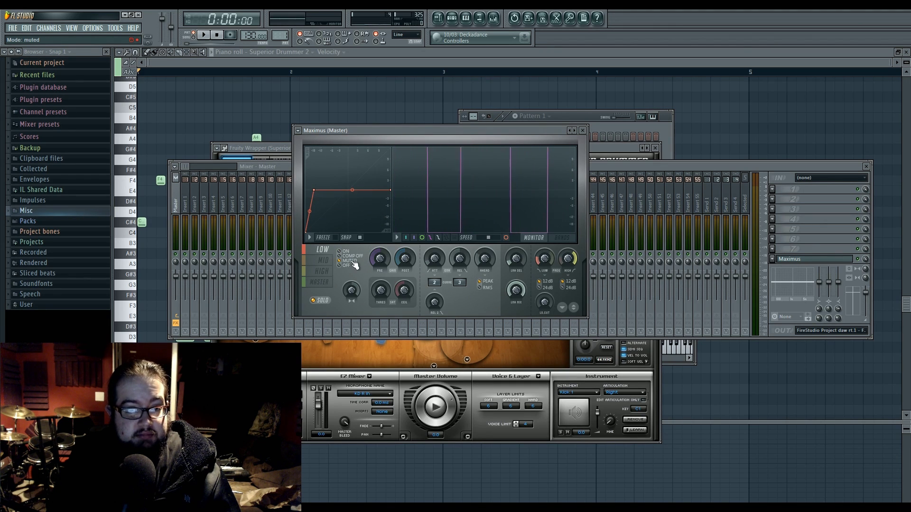
left_click(344, 252)
left_click(348, 266)
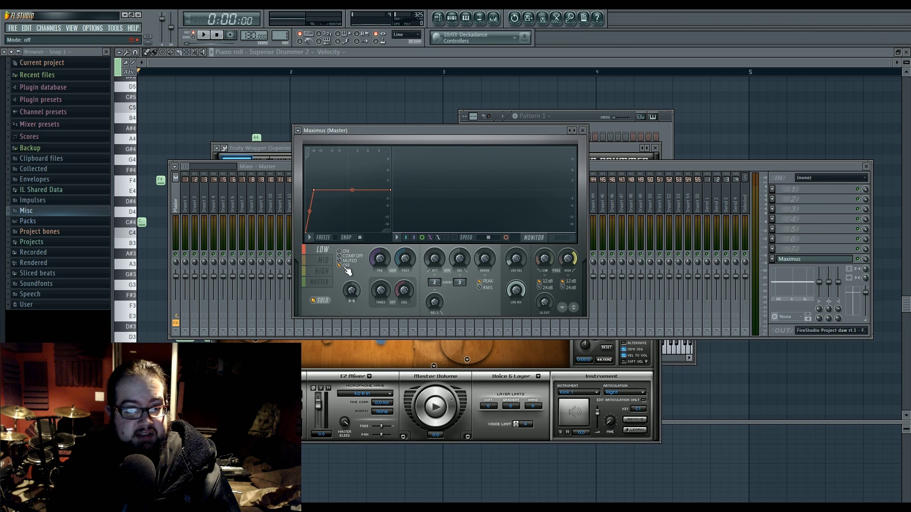
Step: Select the master band, reposition the Maximus window slightly lower, and turn the master's release down to its minimum
left_click(328, 260)
left_click(325, 271)
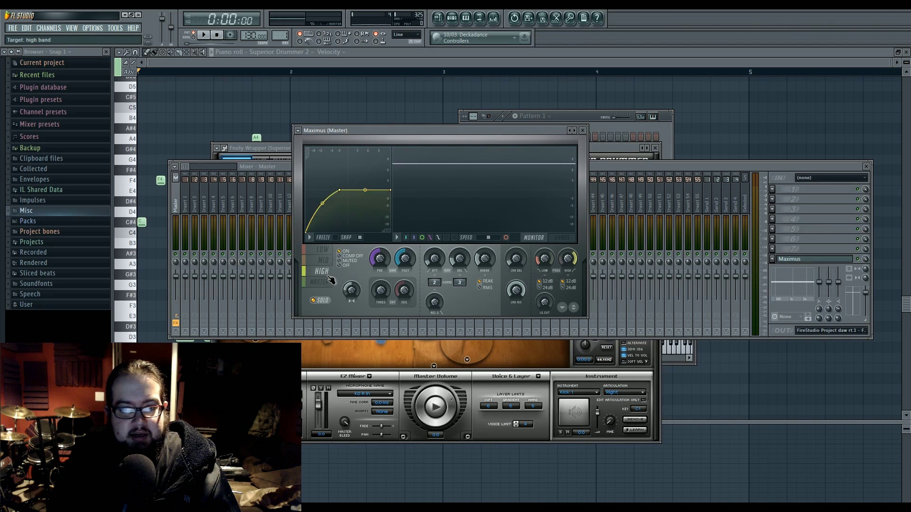
left_click(329, 281)
mouse_move(375, 134)
left_mouse_down()
mouse_move(374, 152)
mouse_move(370, 145)
left_mouse_up()
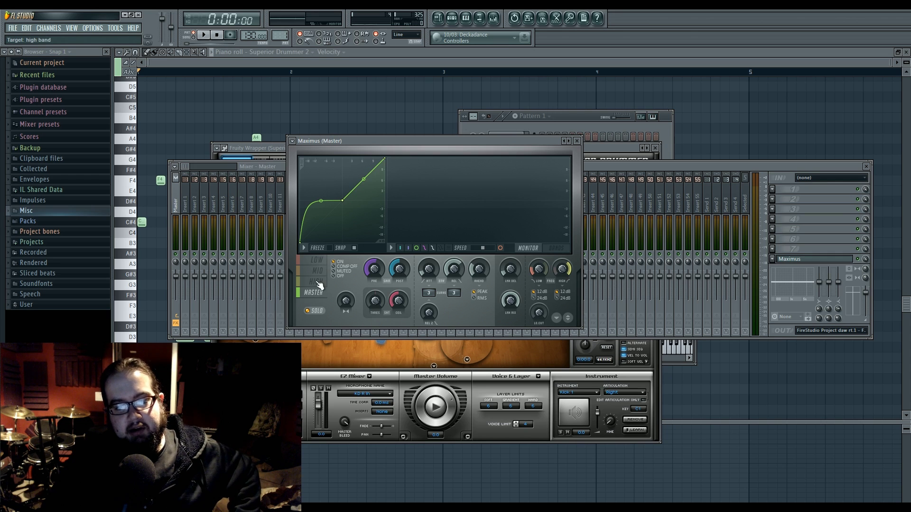
left_click_drag(454, 270, 454, 304)
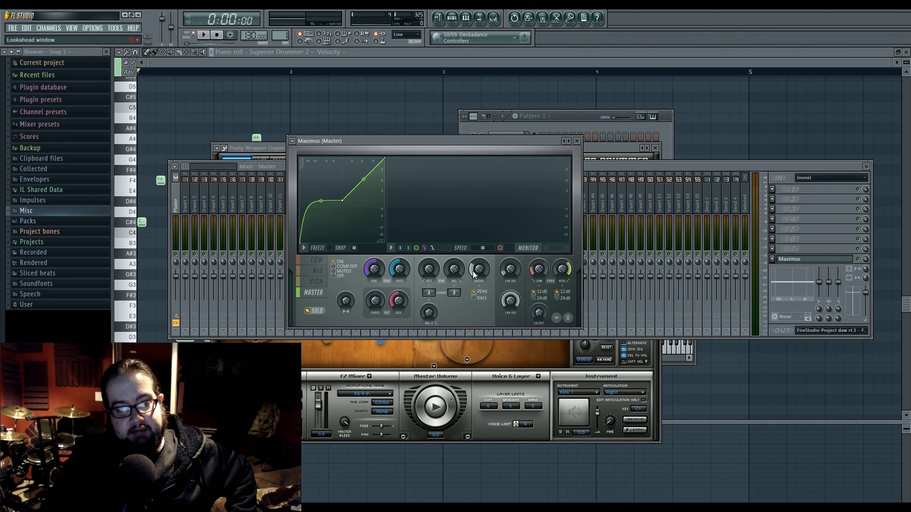
Step: Straighten the master envelope into a single segment, bend its tension upward during playback, and reset the tension
right_click(321, 202)
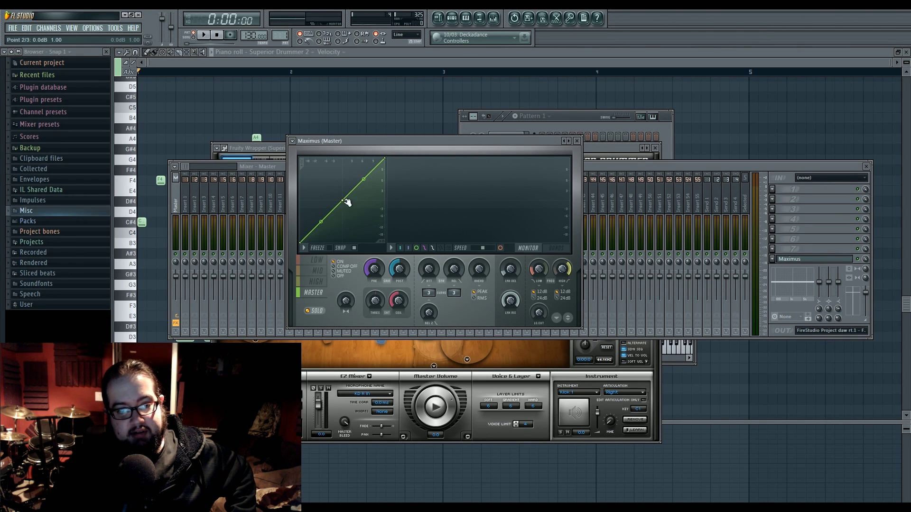
key("space")
left_click_drag(340, 197, 340, 176)
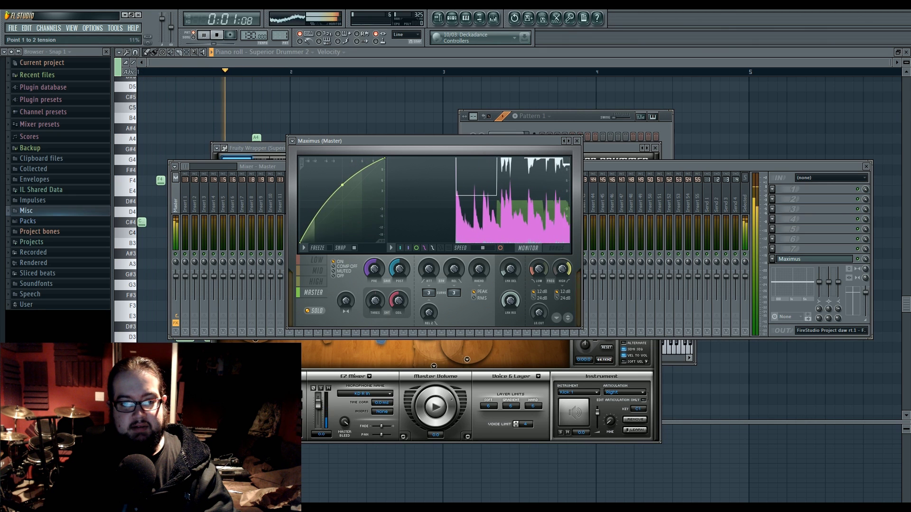
right_click(341, 174)
key("space")
Step: Move Maximus up to effect slot 7 on the master track and load Fruity WaveShaper into slot 8
left_click(808, 221)
scroll(805, 259, "up", 1)
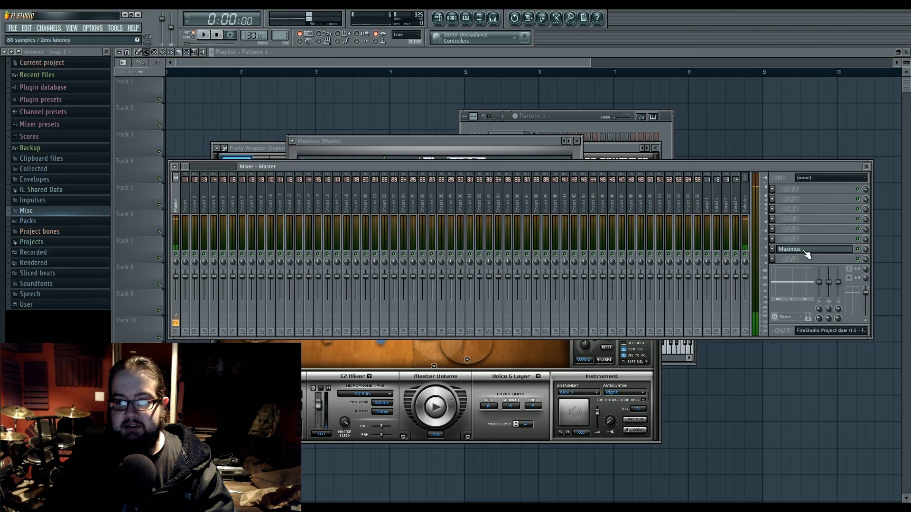
left_click(775, 258)
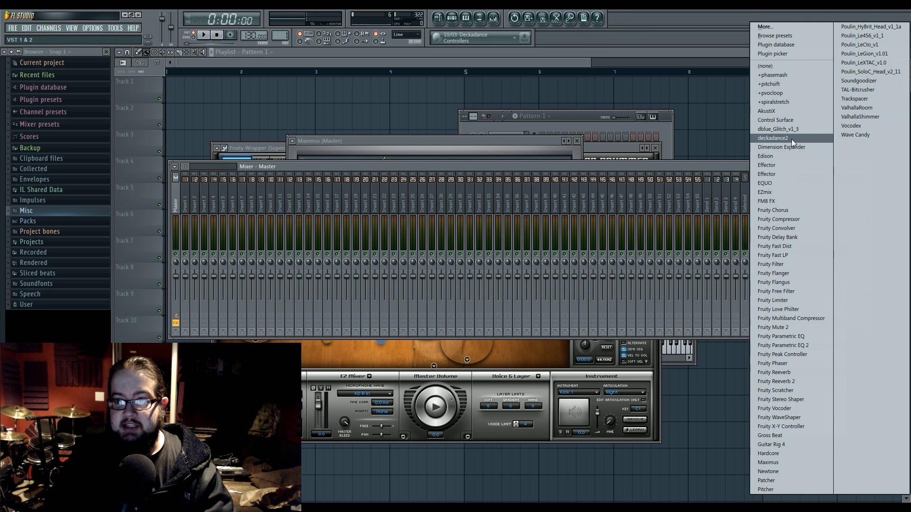
left_click(792, 417)
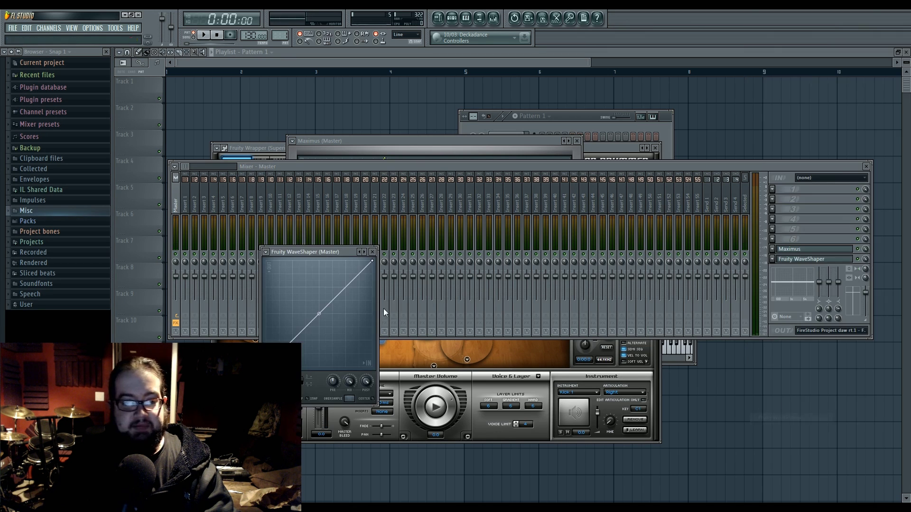
Step: Bend the WaveShaper curve upward while the pattern plays, and reset it to a straight line
key("space")
left_click_drag(320, 312, 319, 276)
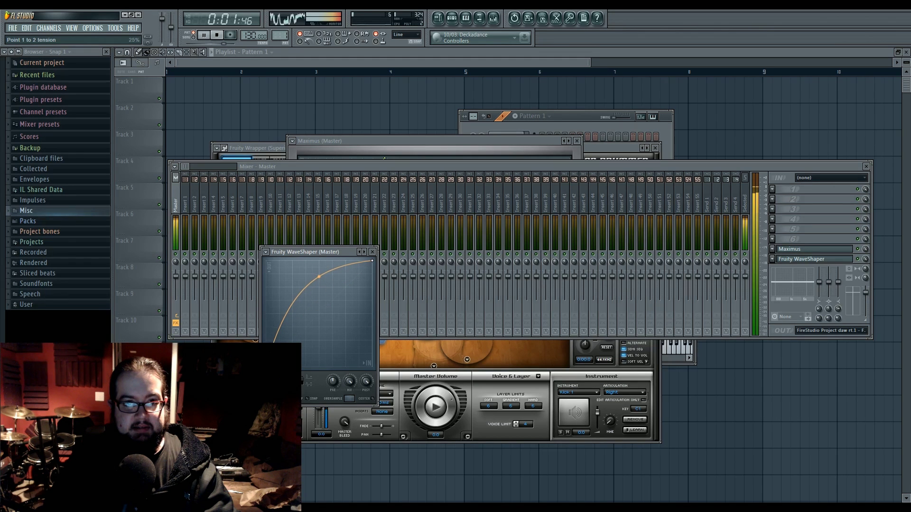
right_click(319, 276)
key("space")
Step: Reopen Maximus, bend the master envelope upward during playback, straighten it, and compare it with the high band's envelope
left_click(810, 250)
left_click(812, 250)
key("space")
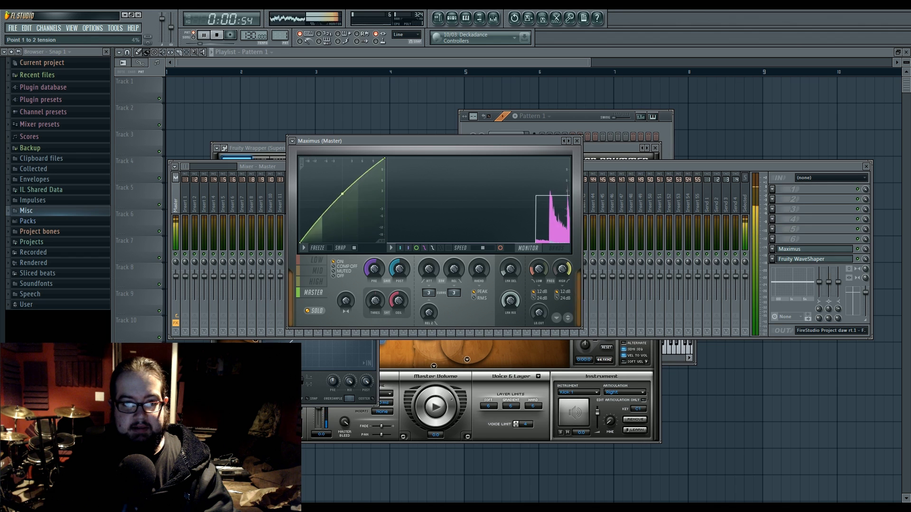
left_click_drag(342, 172, 360, 212)
key("space")
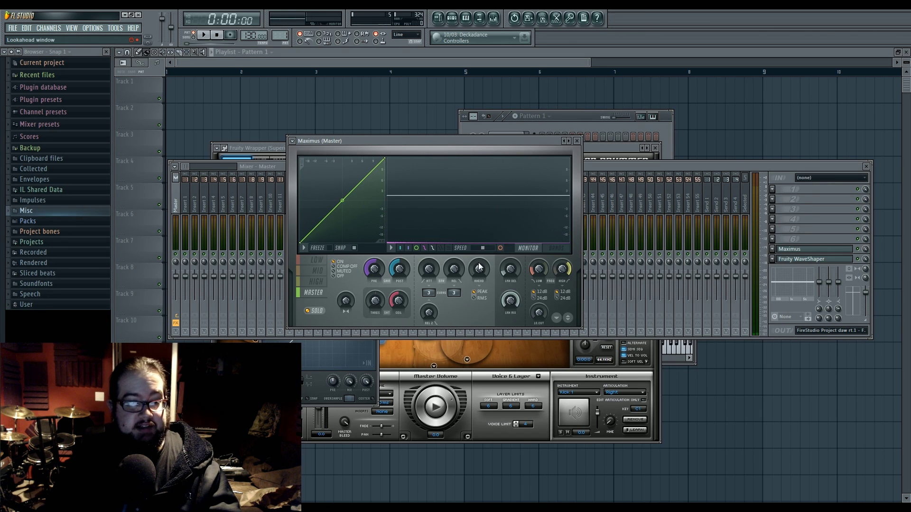
left_click(317, 271)
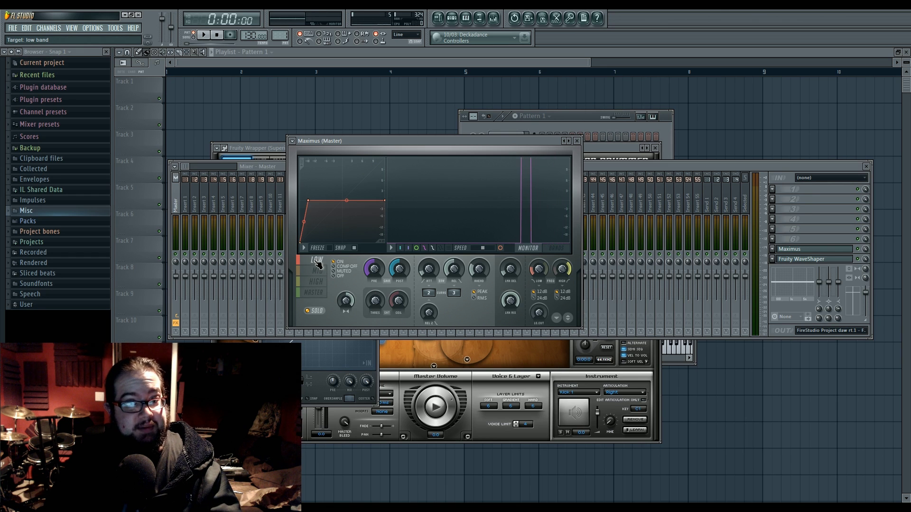
left_click(313, 293)
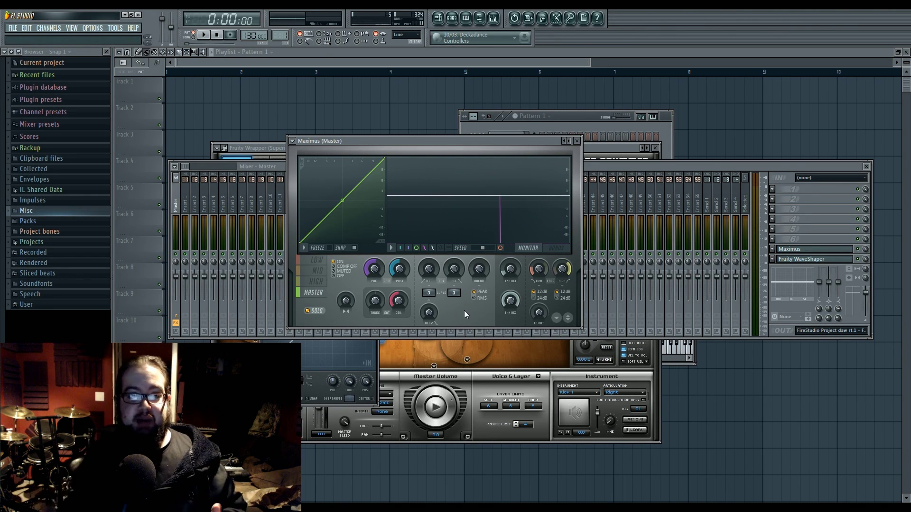